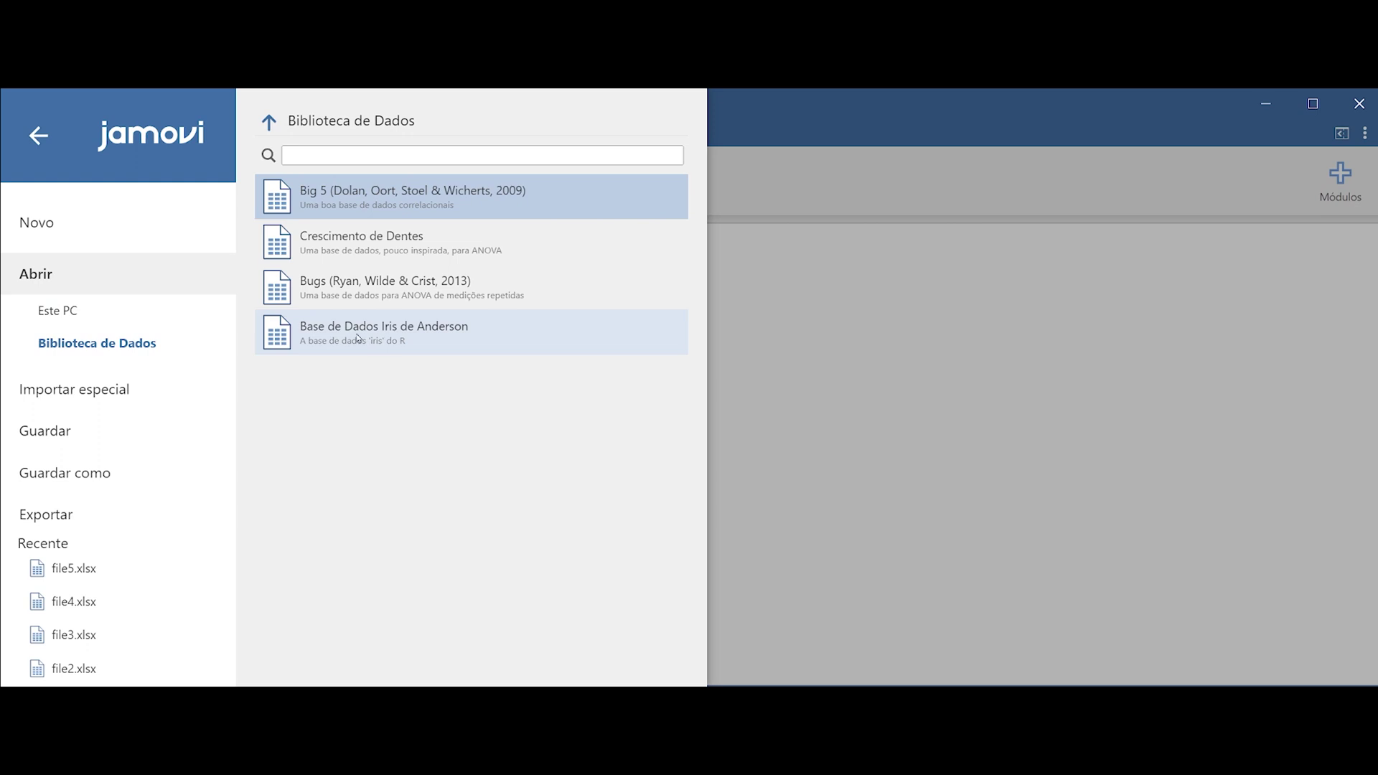
# Open the sample dataset Base de Dados Iris de Anderson from the data library
pyautogui.click(466, 342)
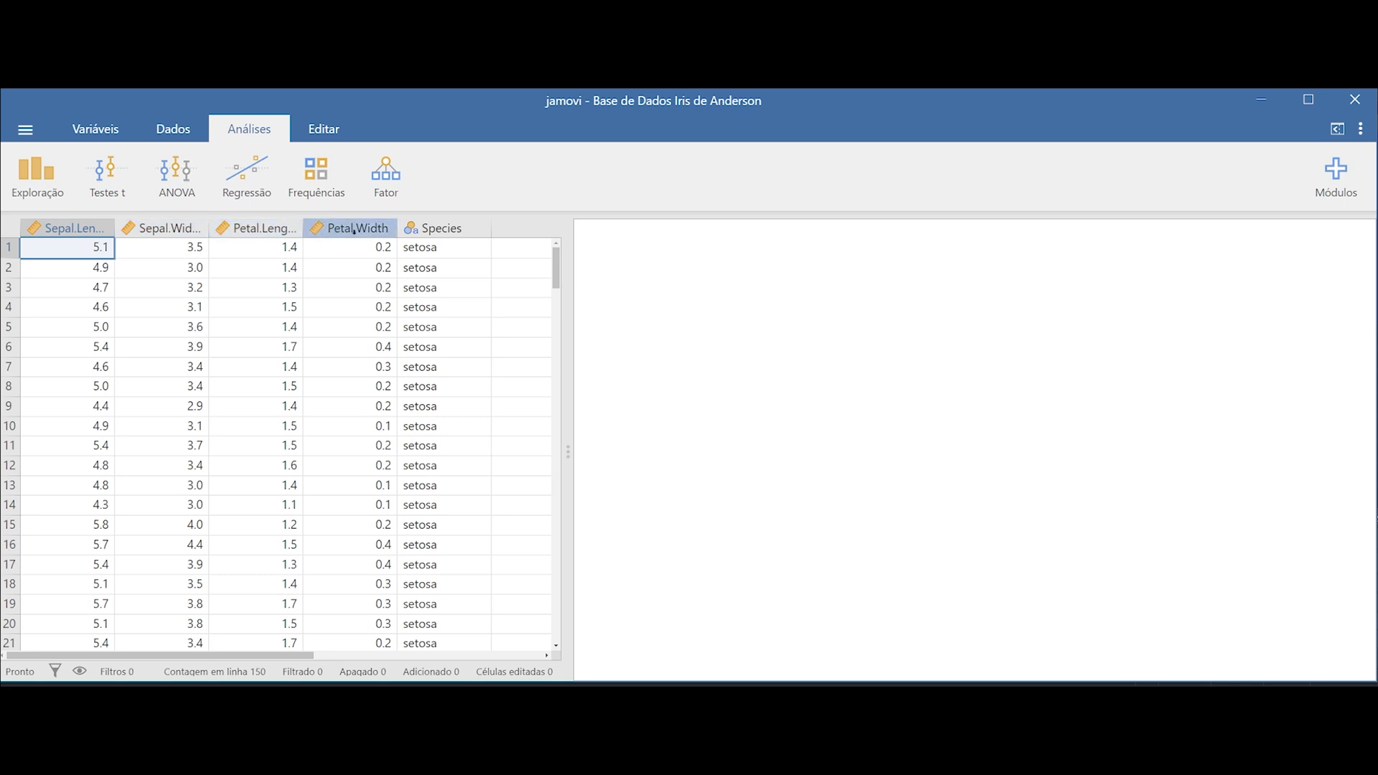
# Examine the dataset's Species grouping variable and its four sepal and petal measurement variables
pyautogui.click(445, 227)
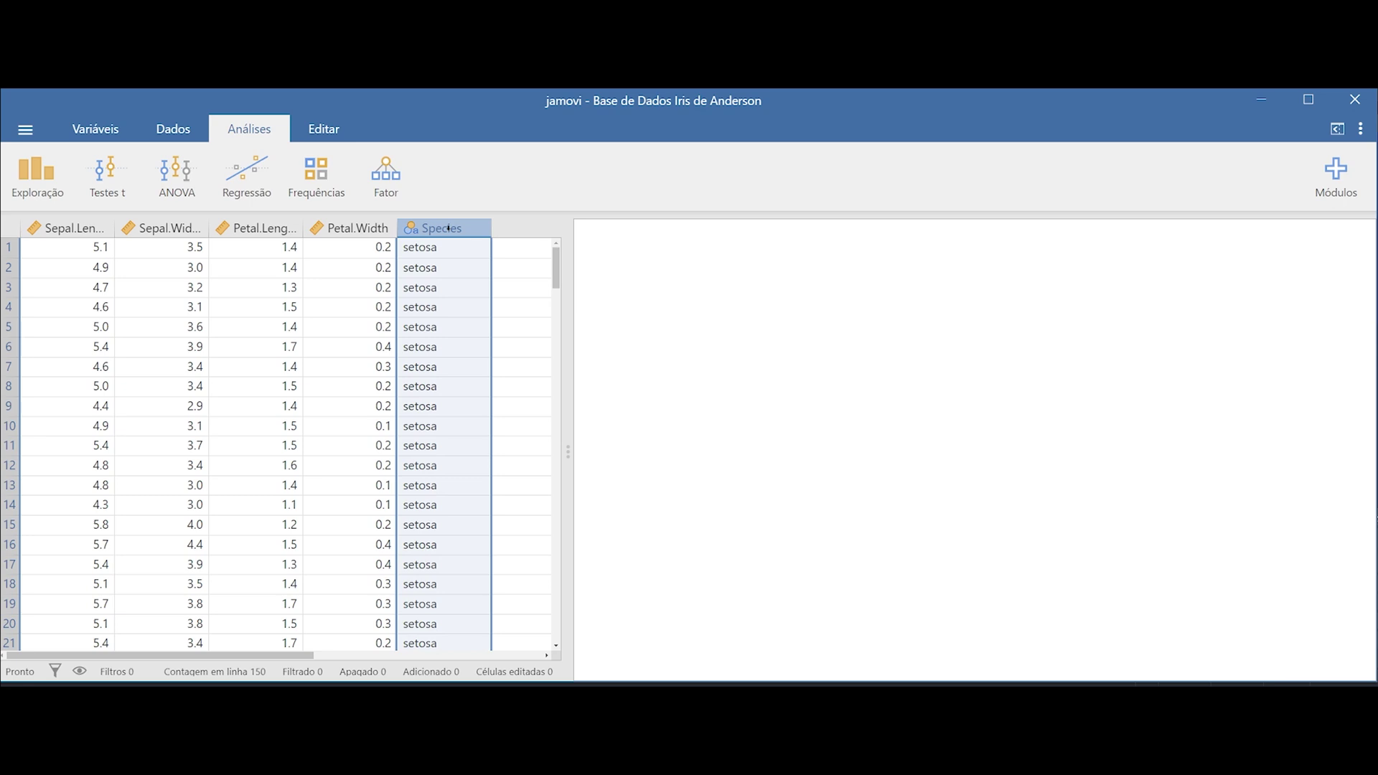
pyautogui.click(80, 228)
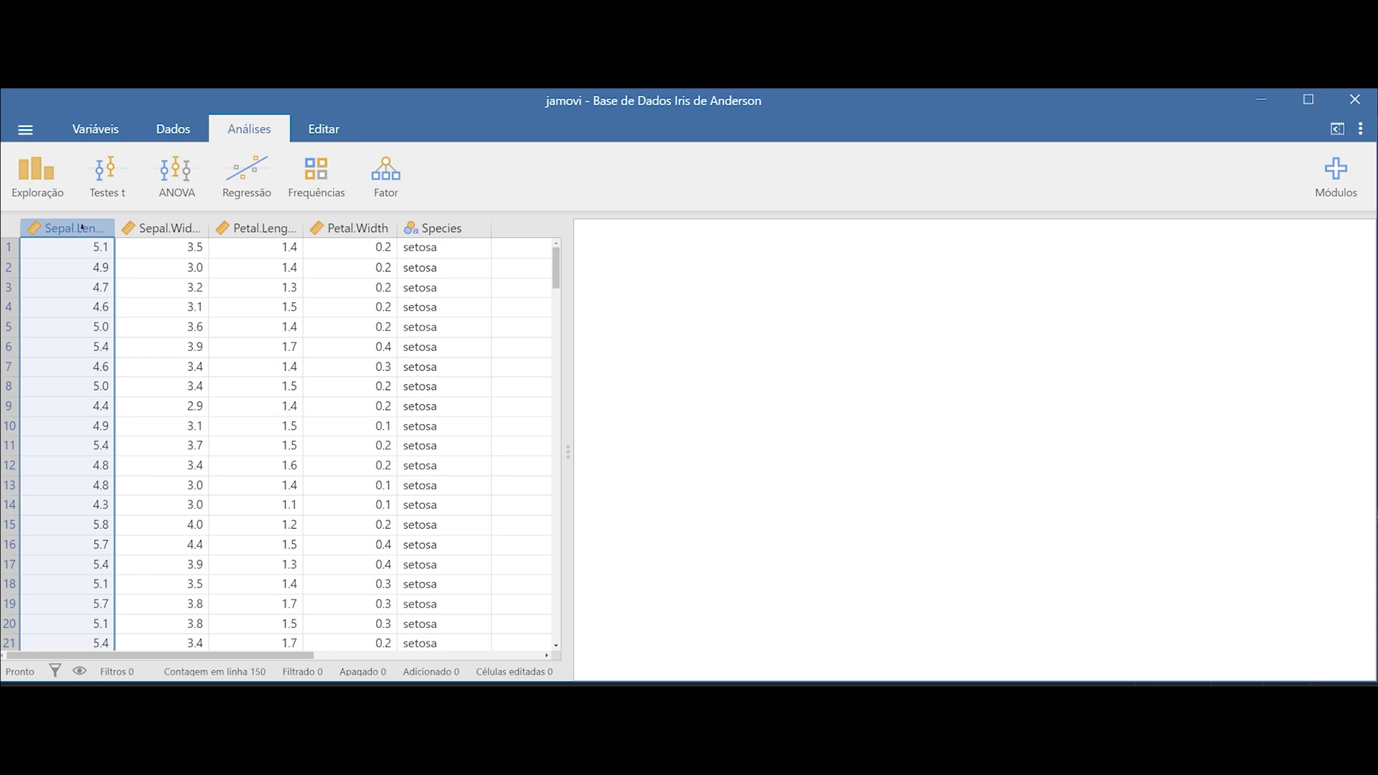
pyautogui.click(166, 228)
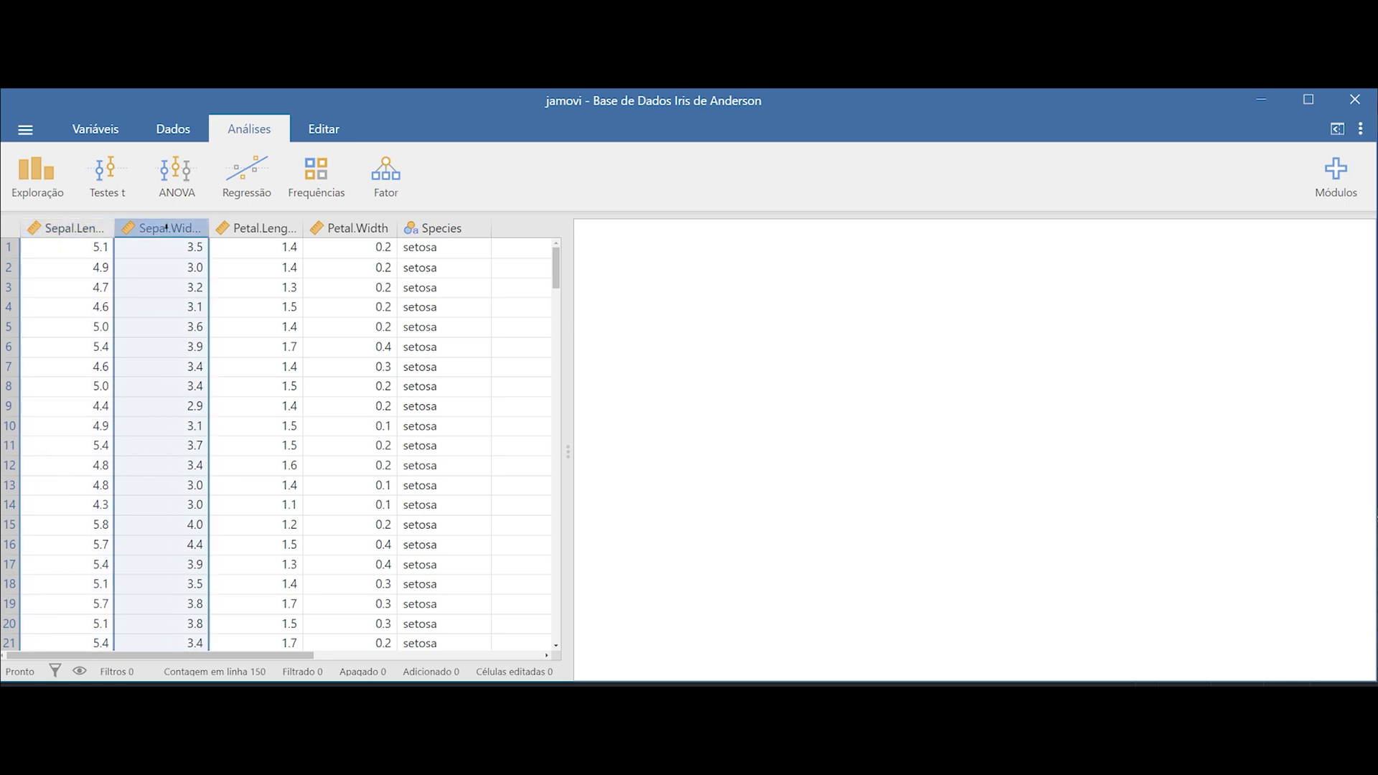
pyautogui.click(244, 229)
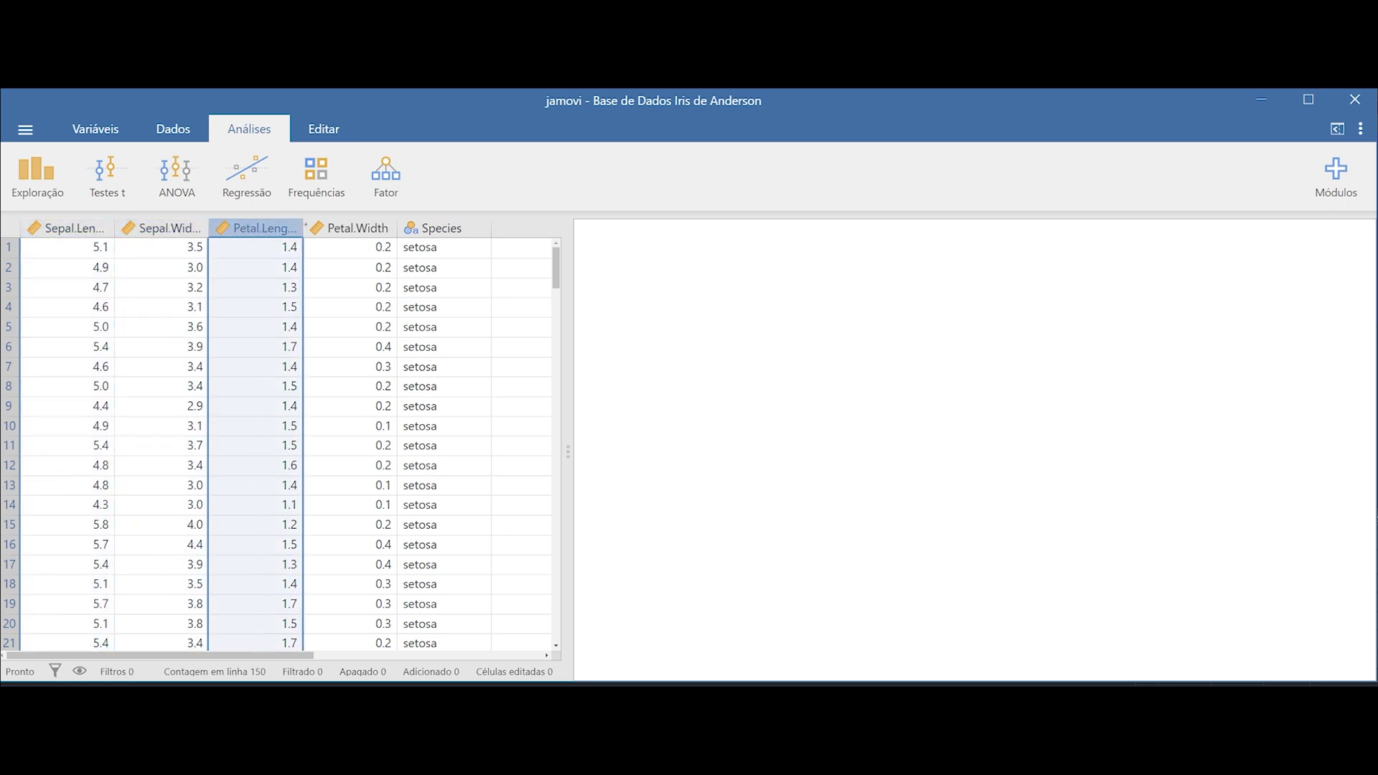
pyautogui.click(343, 228)
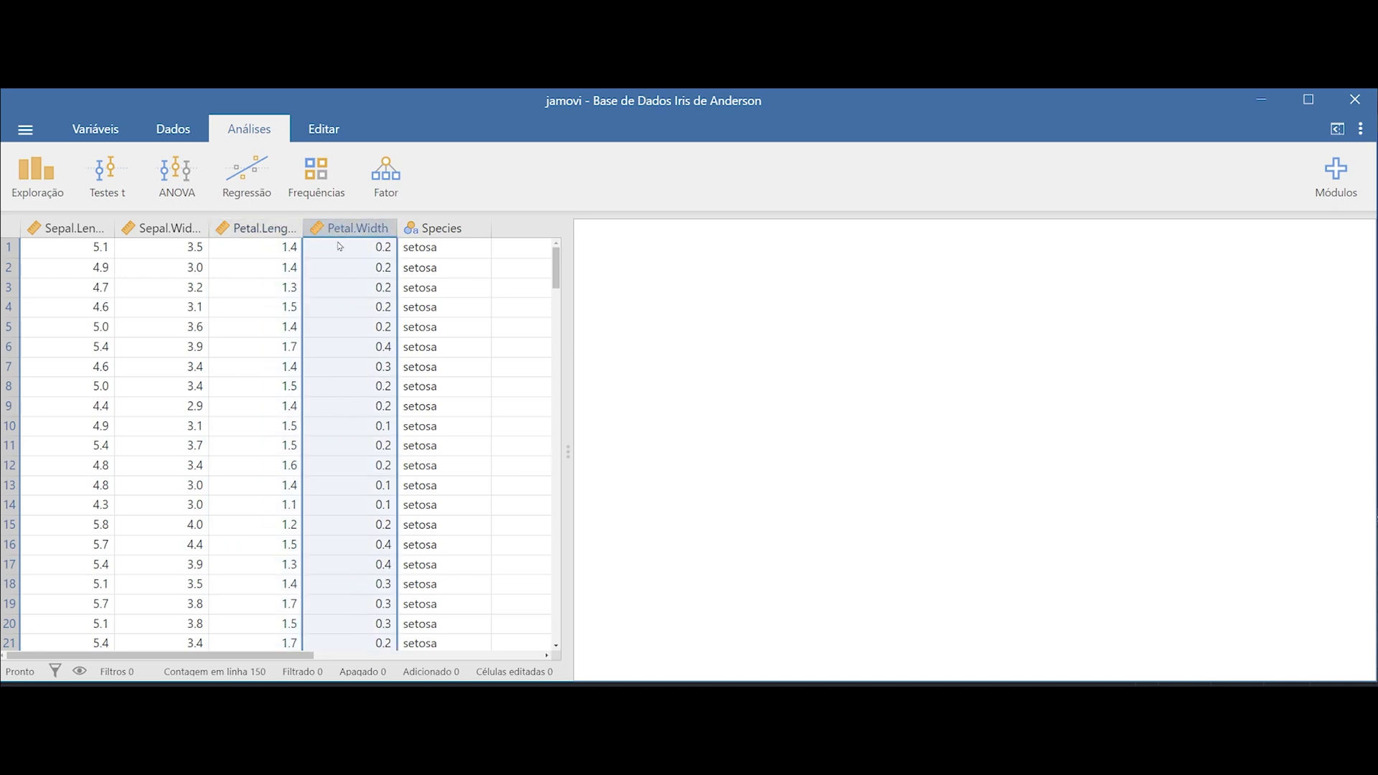
pyautogui.click(79, 228)
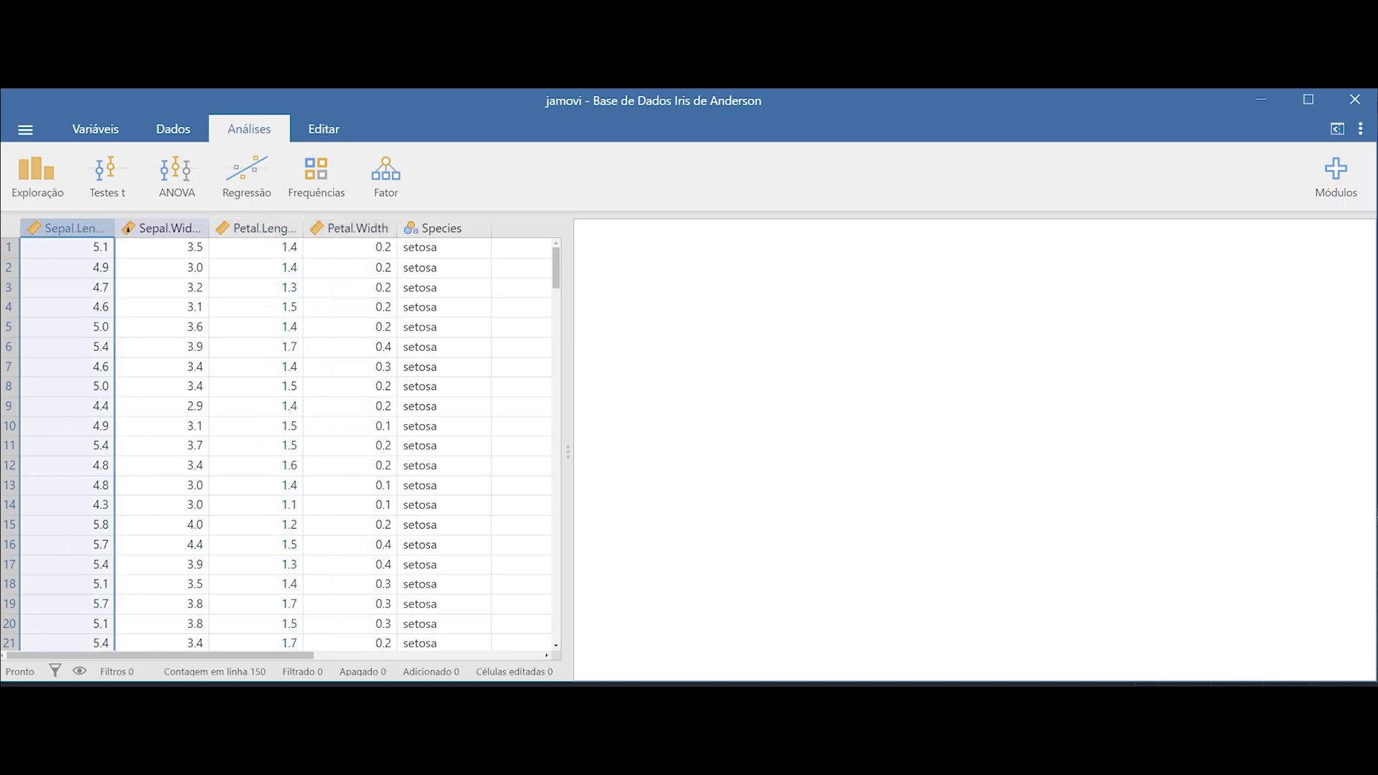
pyautogui.click(142, 228)
pyautogui.click(272, 228)
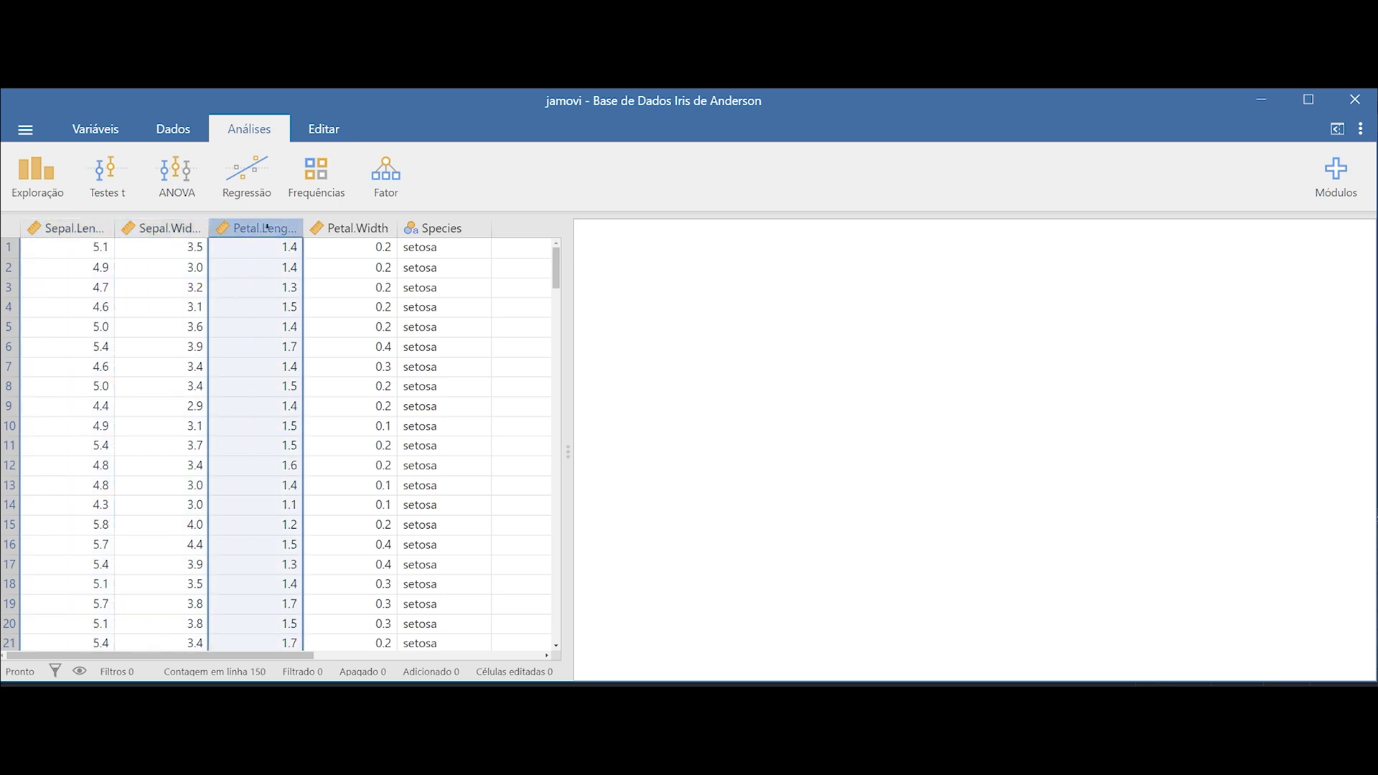
pyautogui.click(359, 227)
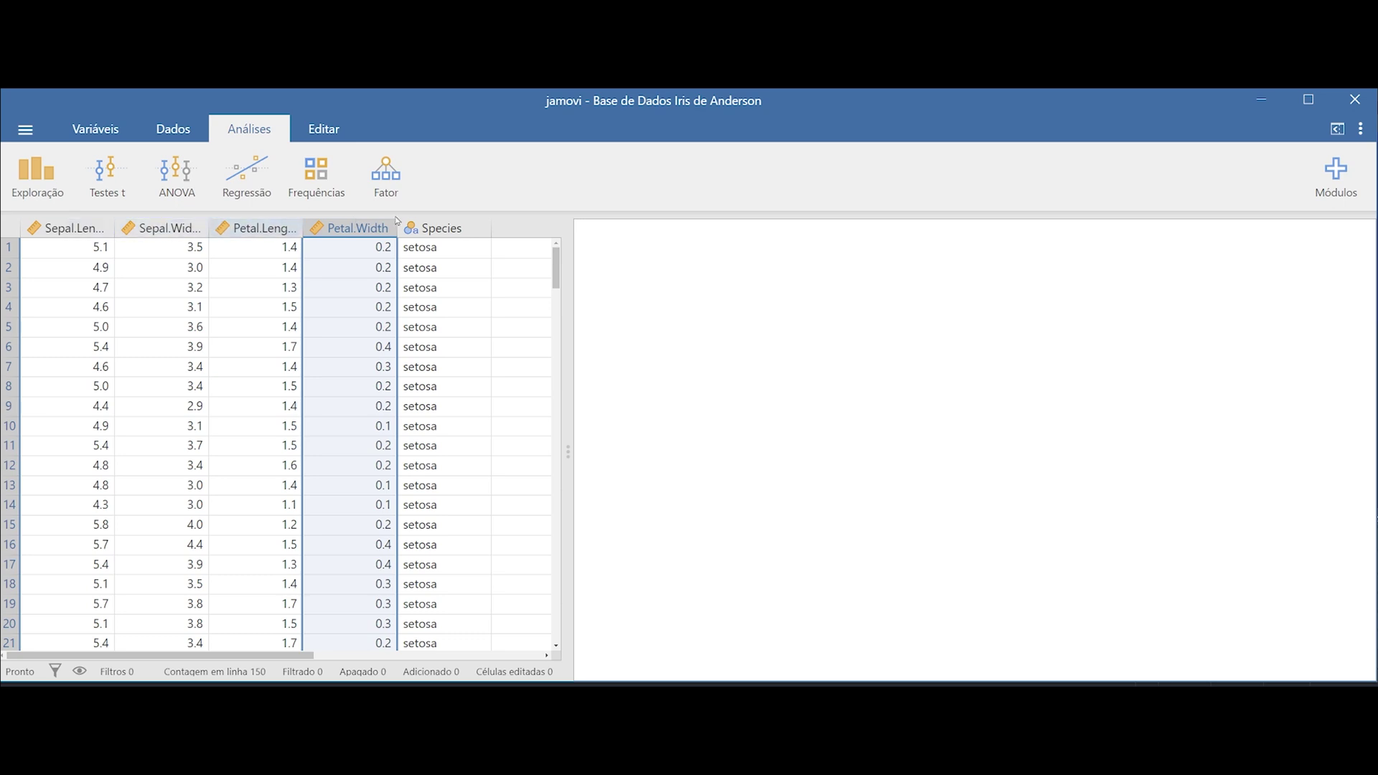
pyautogui.click(440, 228)
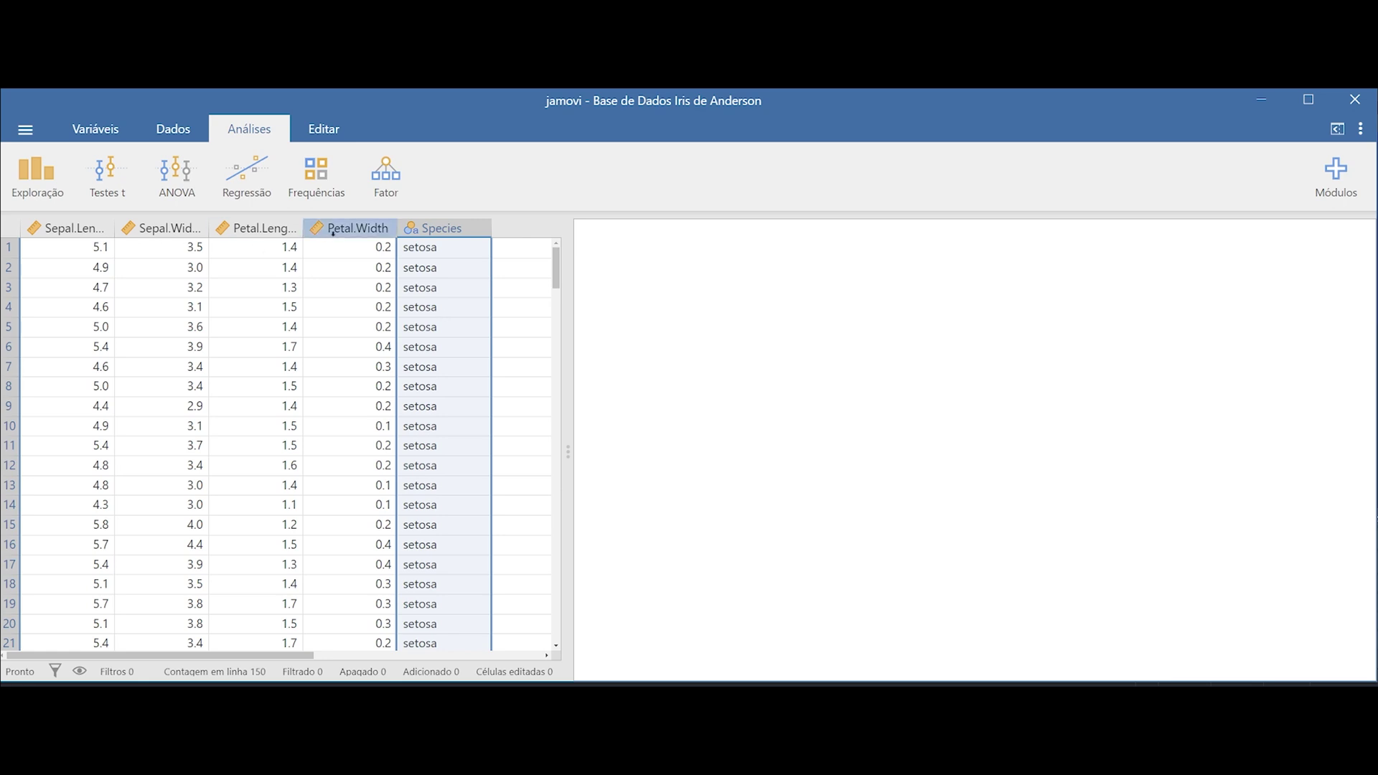
pyautogui.click(91, 230)
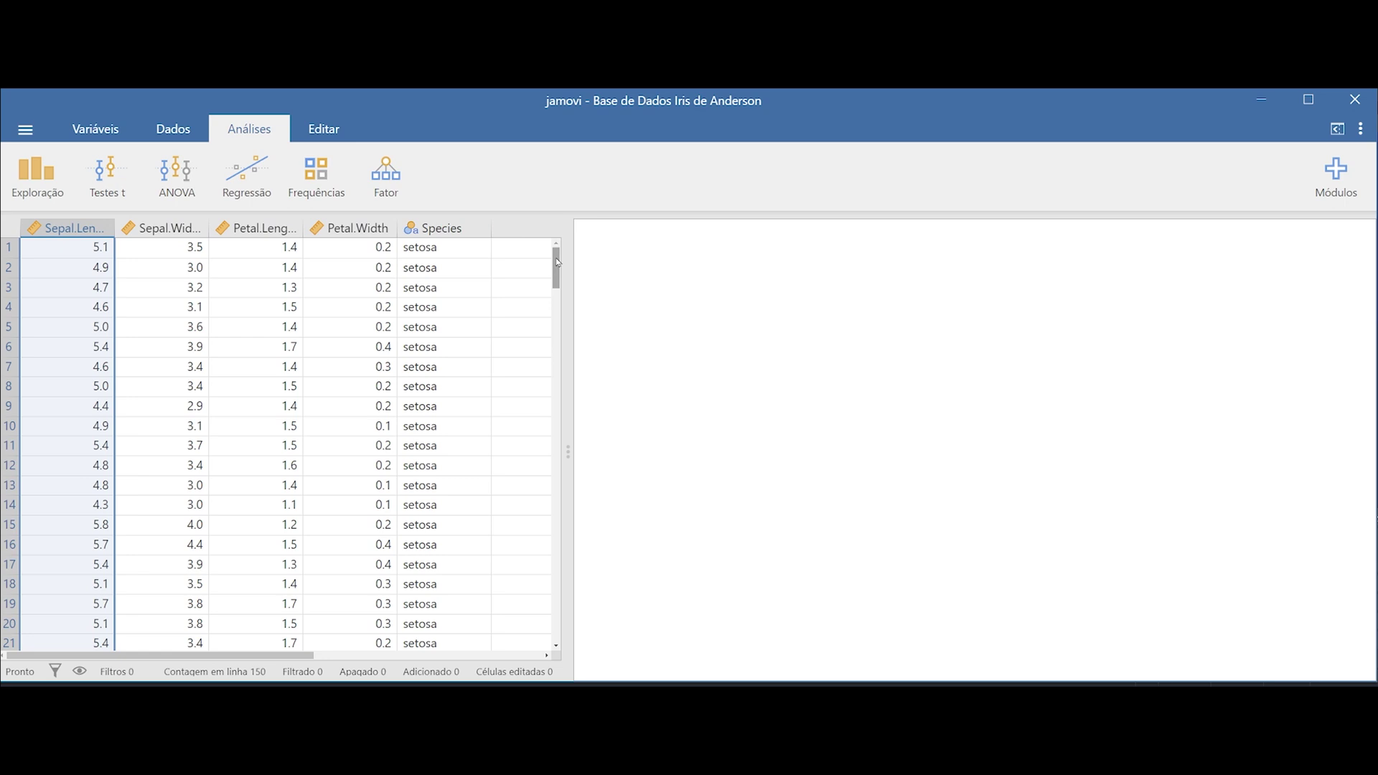
# Delete all virginica cases, rows 101 to 150, from the dataset
pyautogui.moveTo(557, 262); pyautogui.dragTo(572, 453)
pyautogui.click(471, 230)
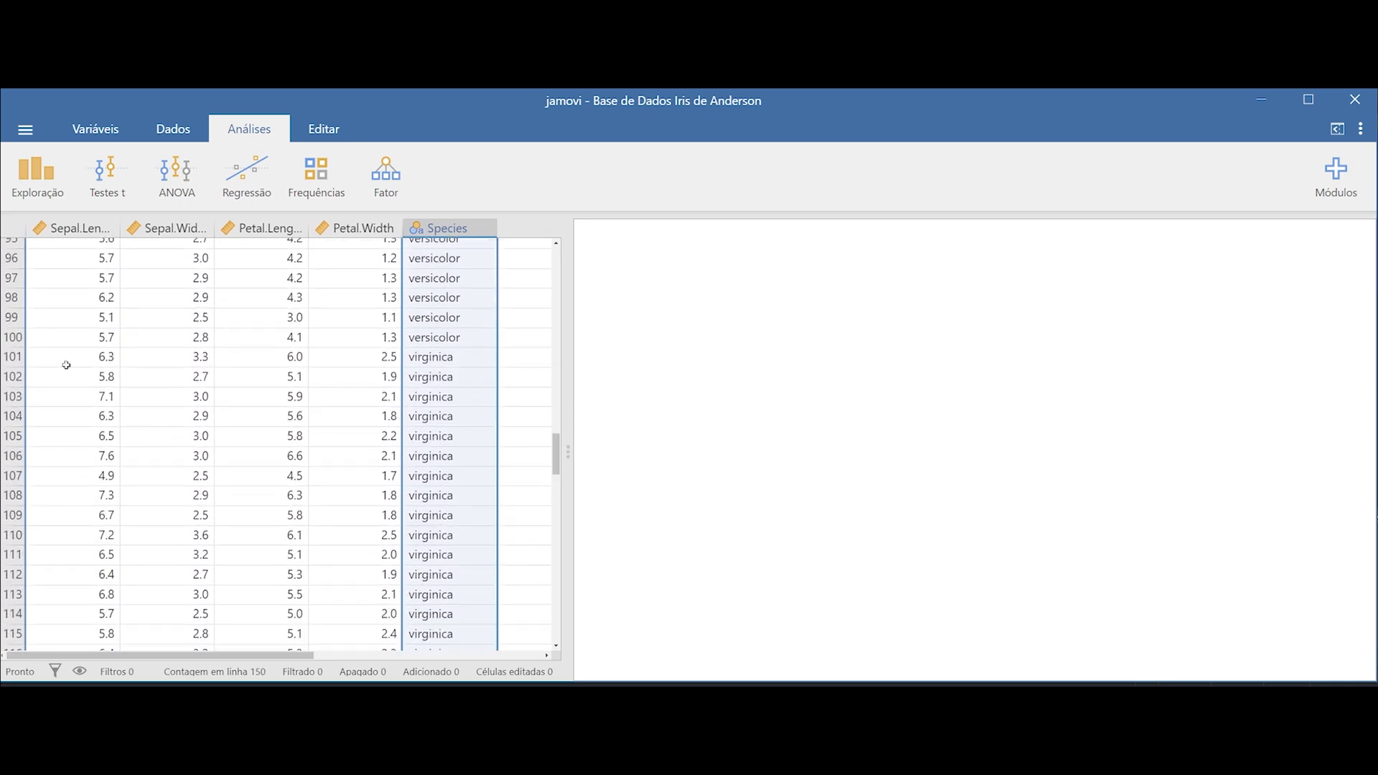
pyautogui.click(9, 376)
pyautogui.moveTo(11, 357); pyautogui.dragTo(16, 463)
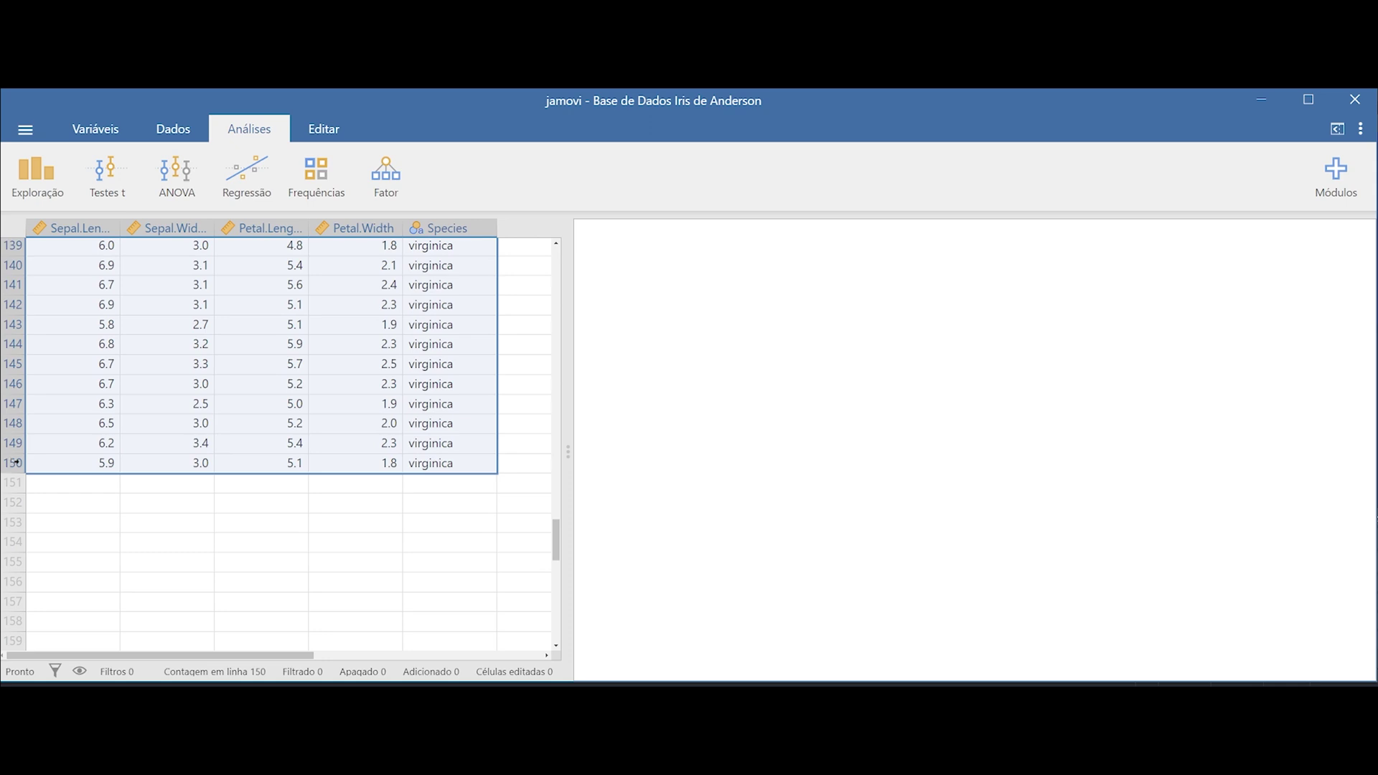
pyautogui.rightClick(13, 403)
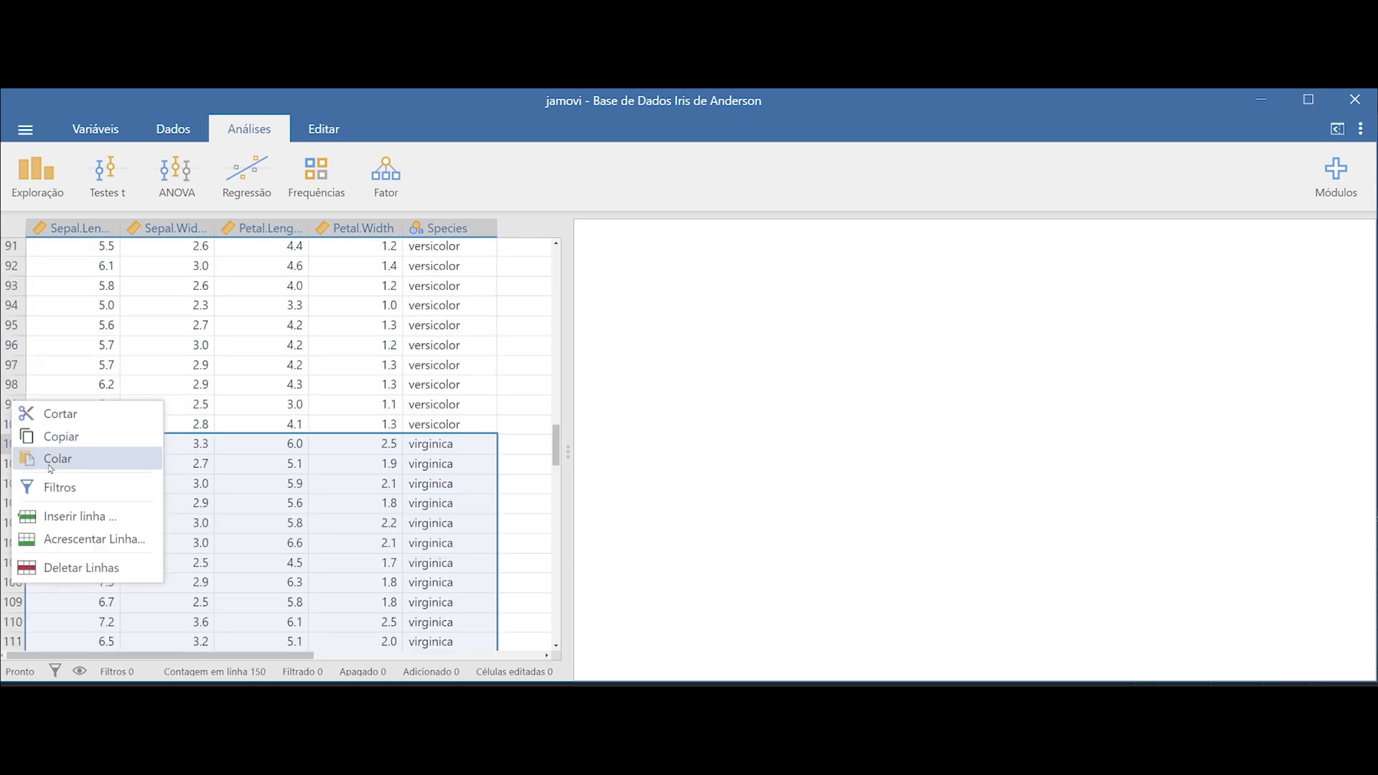
pyautogui.click(81, 567)
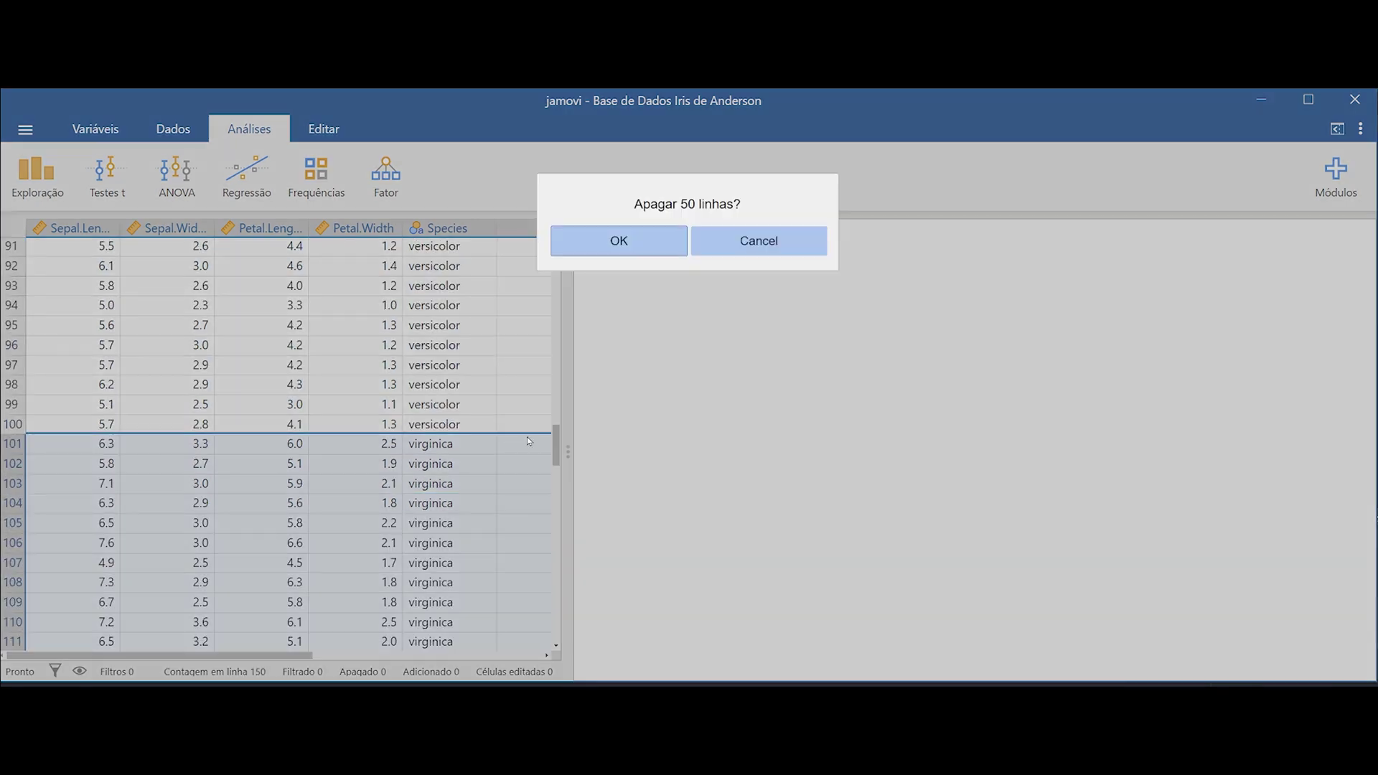
pyautogui.click(661, 241)
# Review the remaining cases in the Species column and the sepal and petal measurement columns
pyautogui.moveTo(559, 606); pyautogui.dragTo(537, 226)
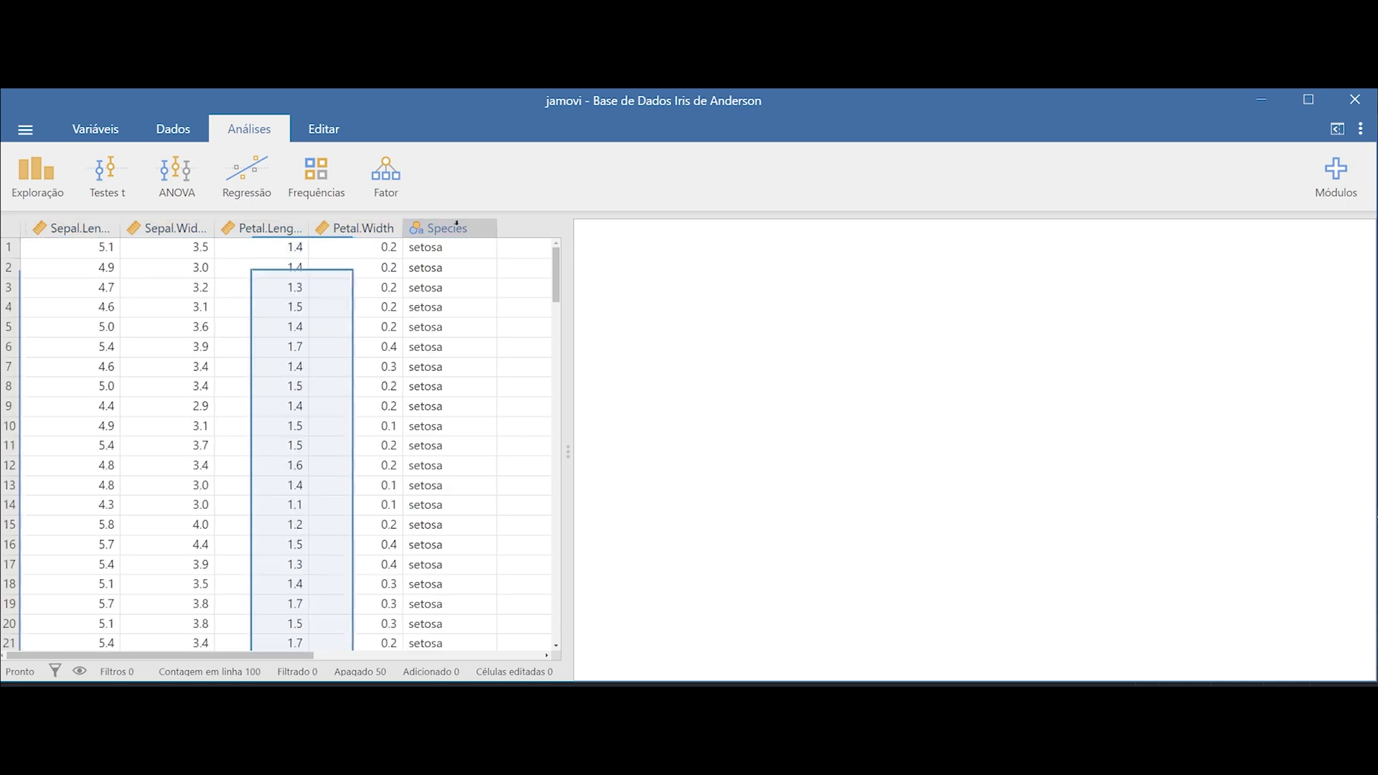
pyautogui.click(432, 228)
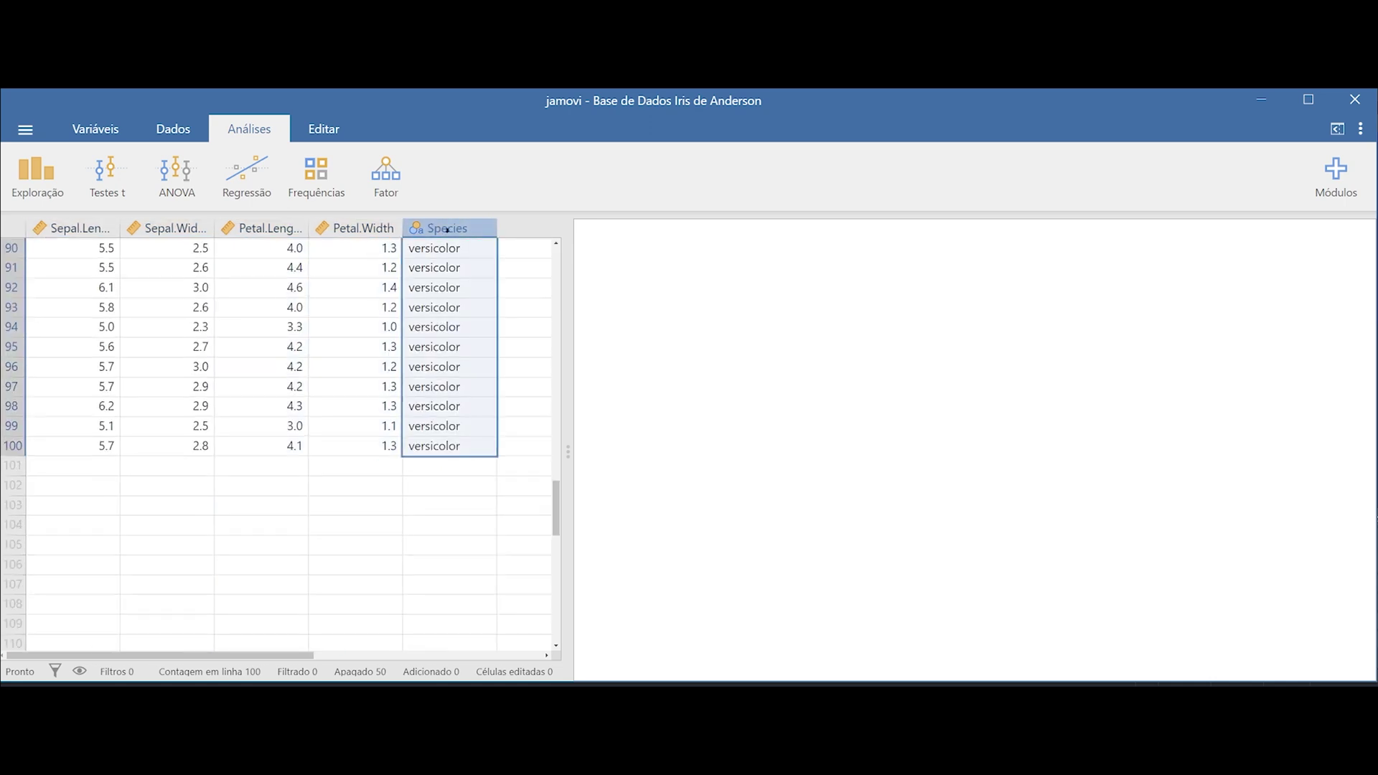
pyautogui.moveTo(552, 506); pyautogui.dragTo(552, 235)
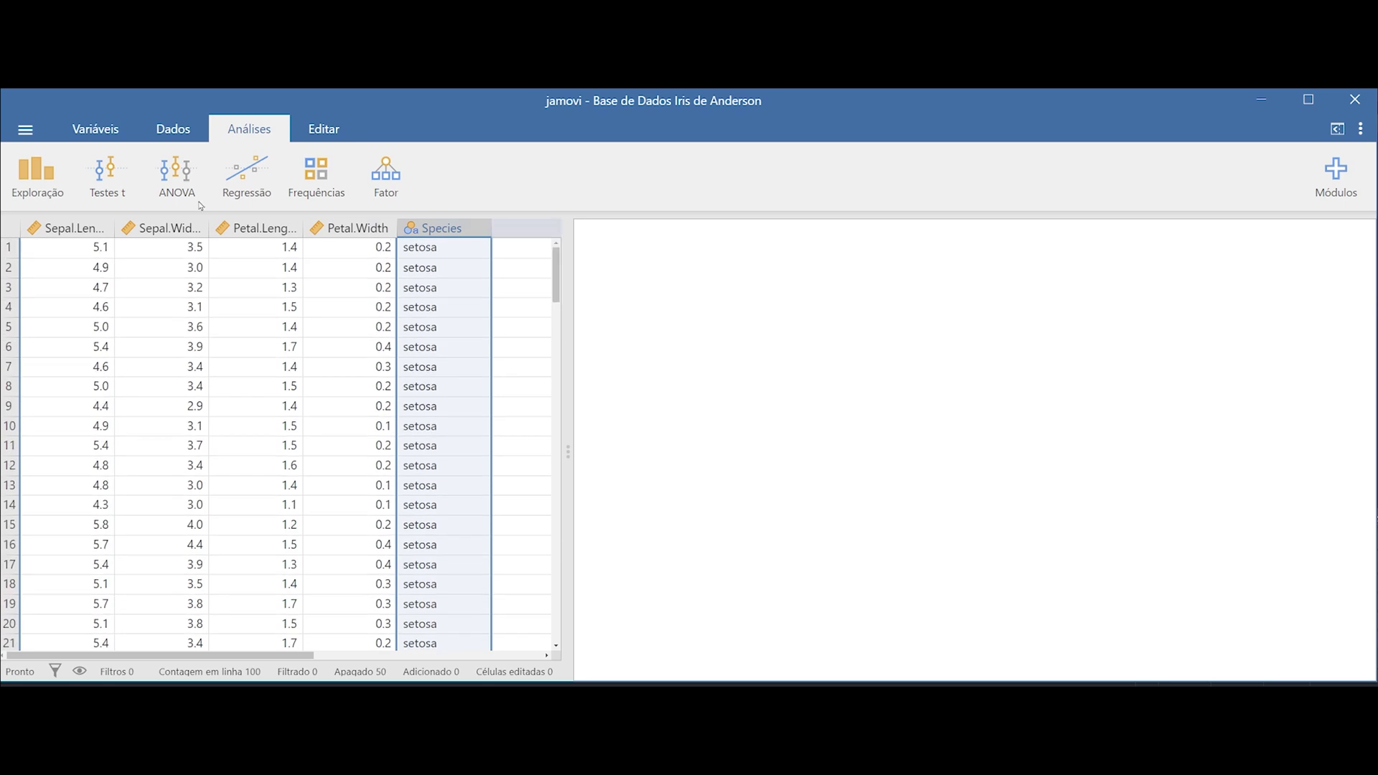
pyautogui.click(178, 228)
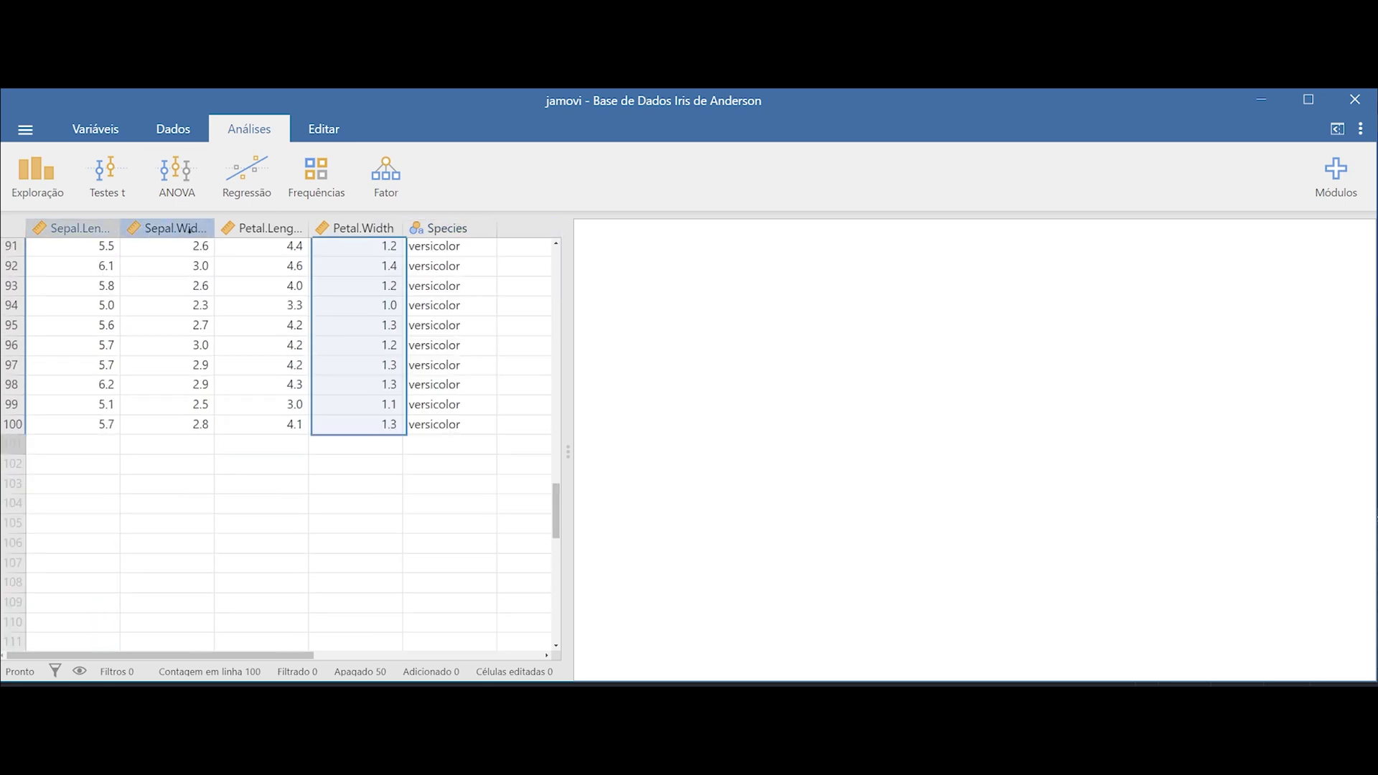
pyautogui.click(265, 228)
pyautogui.click(355, 228)
pyautogui.click(79, 227)
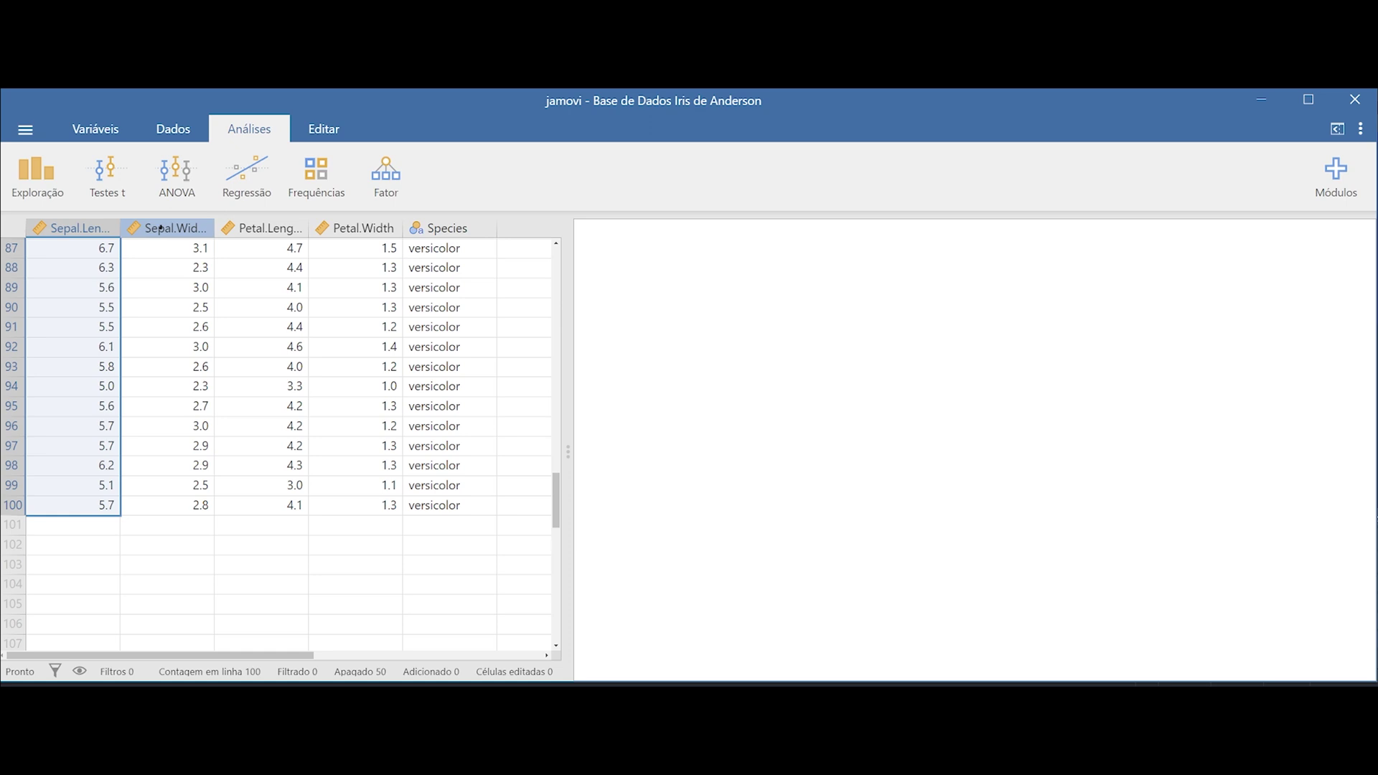
# Delete the variables Sepal.Width, Petal.Length and Petal.Width from the dataset
pyautogui.moveTo(160, 228); pyautogui.dragTo(338, 227)
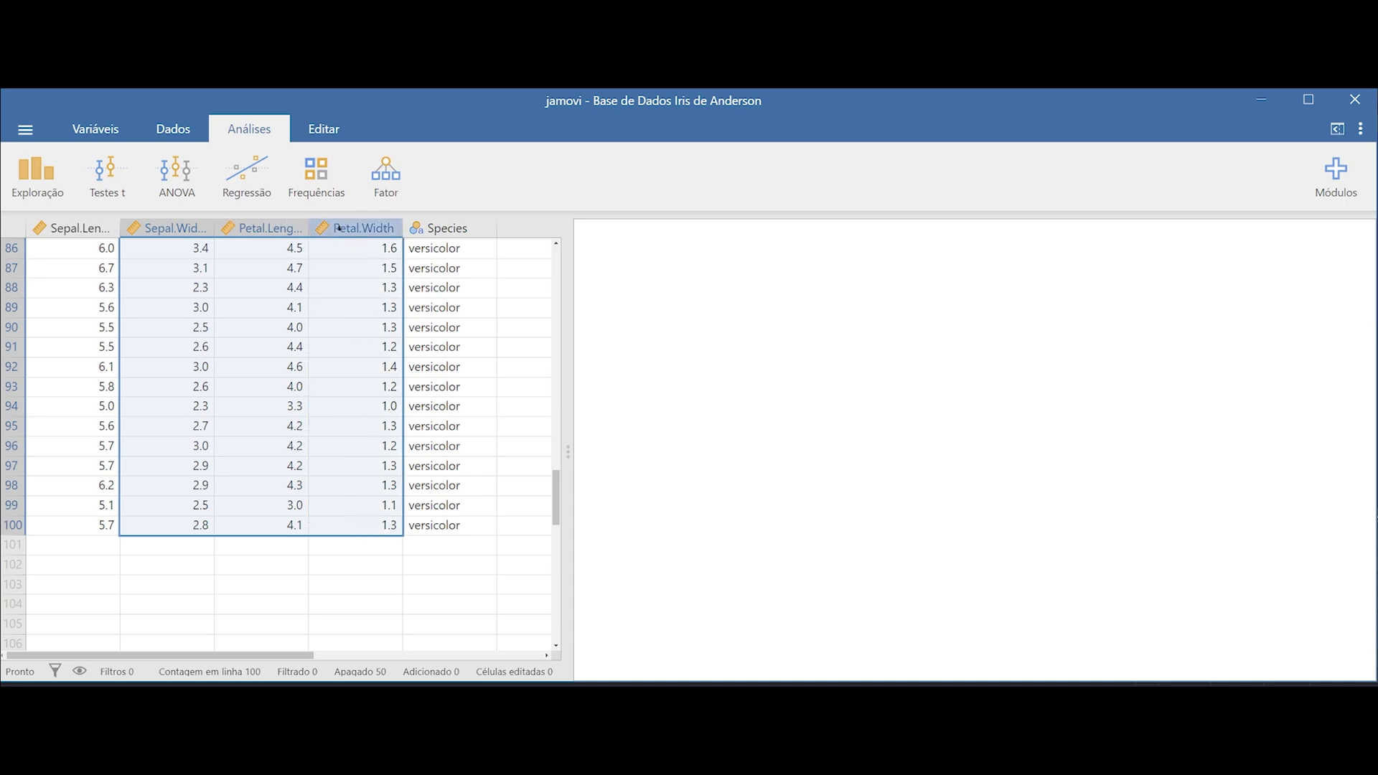
pyautogui.rightClick(373, 228)
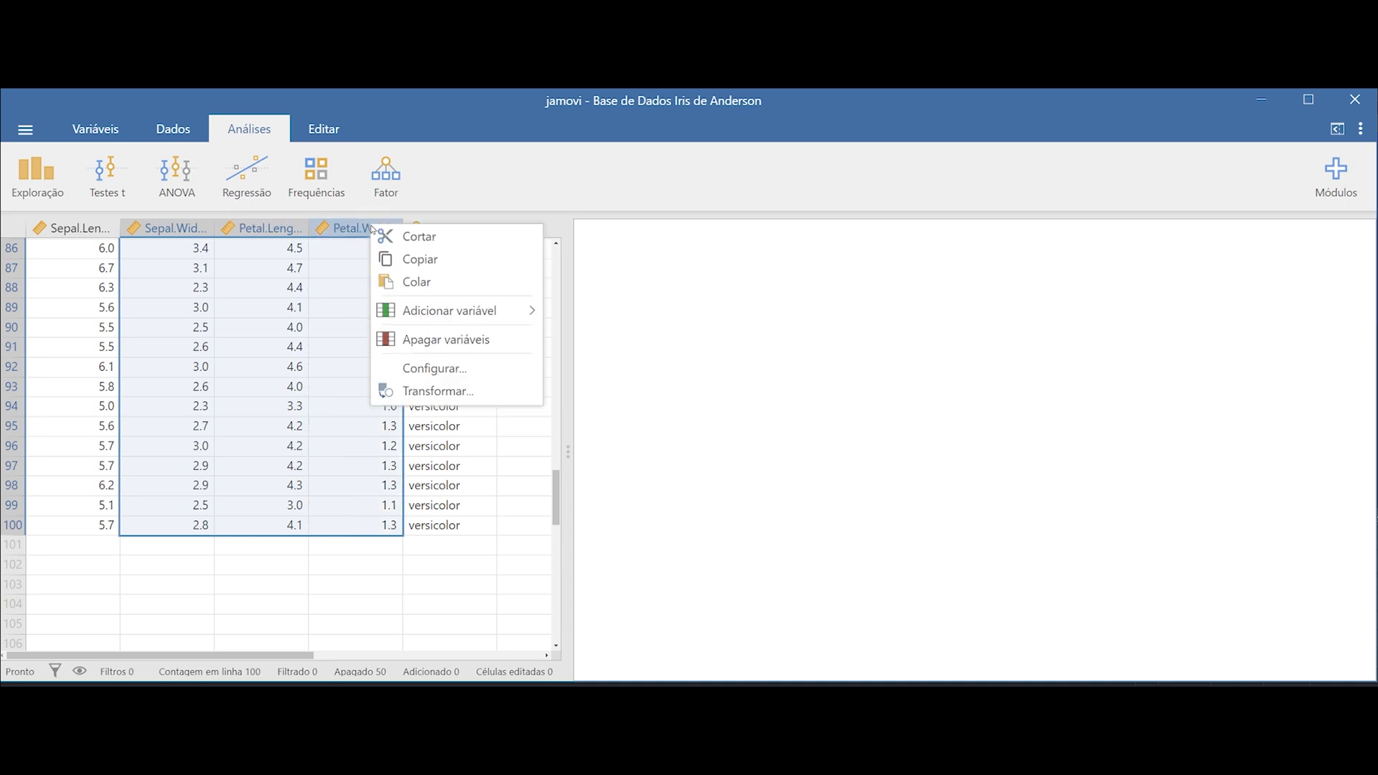
pyautogui.click(467, 346)
pyautogui.click(620, 237)
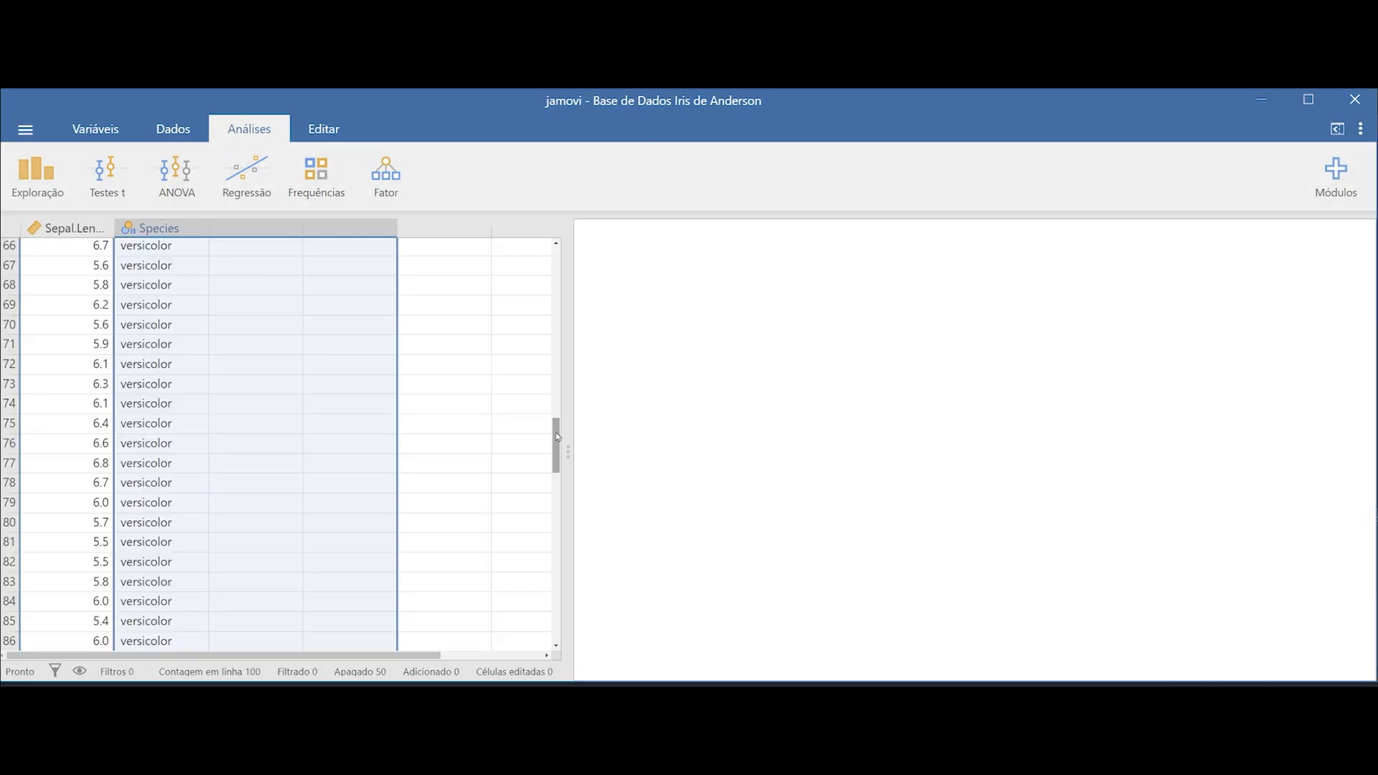
# Set up an independent samples t-test with Species as the grouping variable and Sepal.Length as the dependent variable
pyautogui.moveTo(555, 443); pyautogui.dragTo(554, 305)
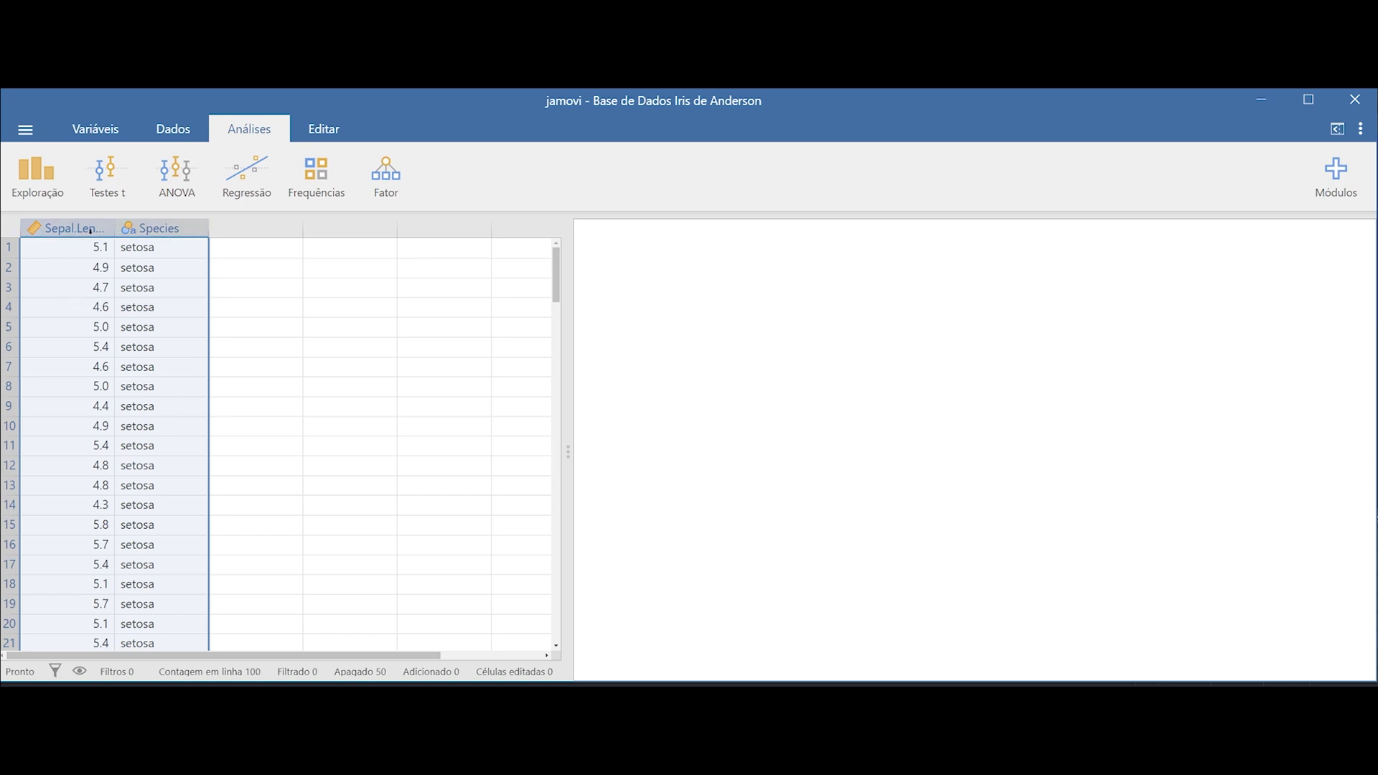
pyautogui.click(90, 230)
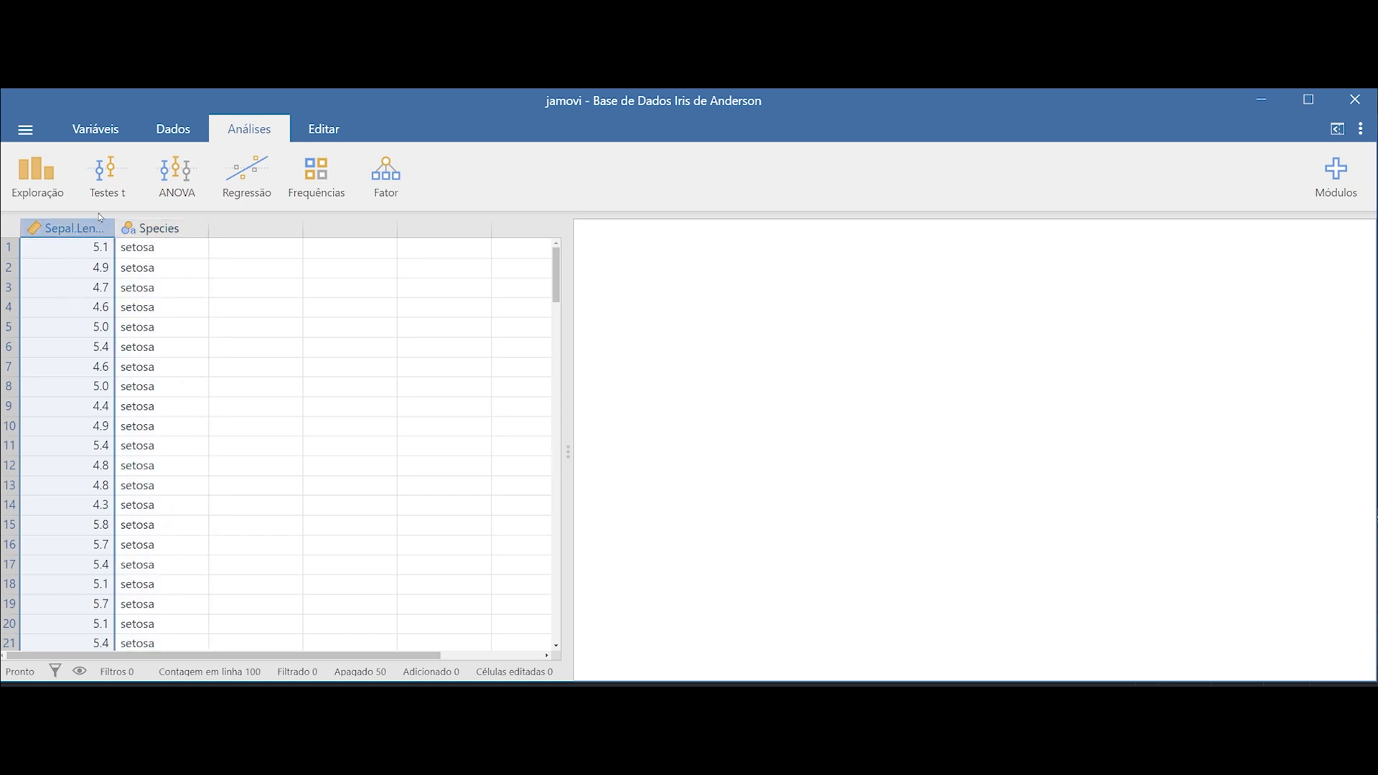
pyautogui.click(110, 193)
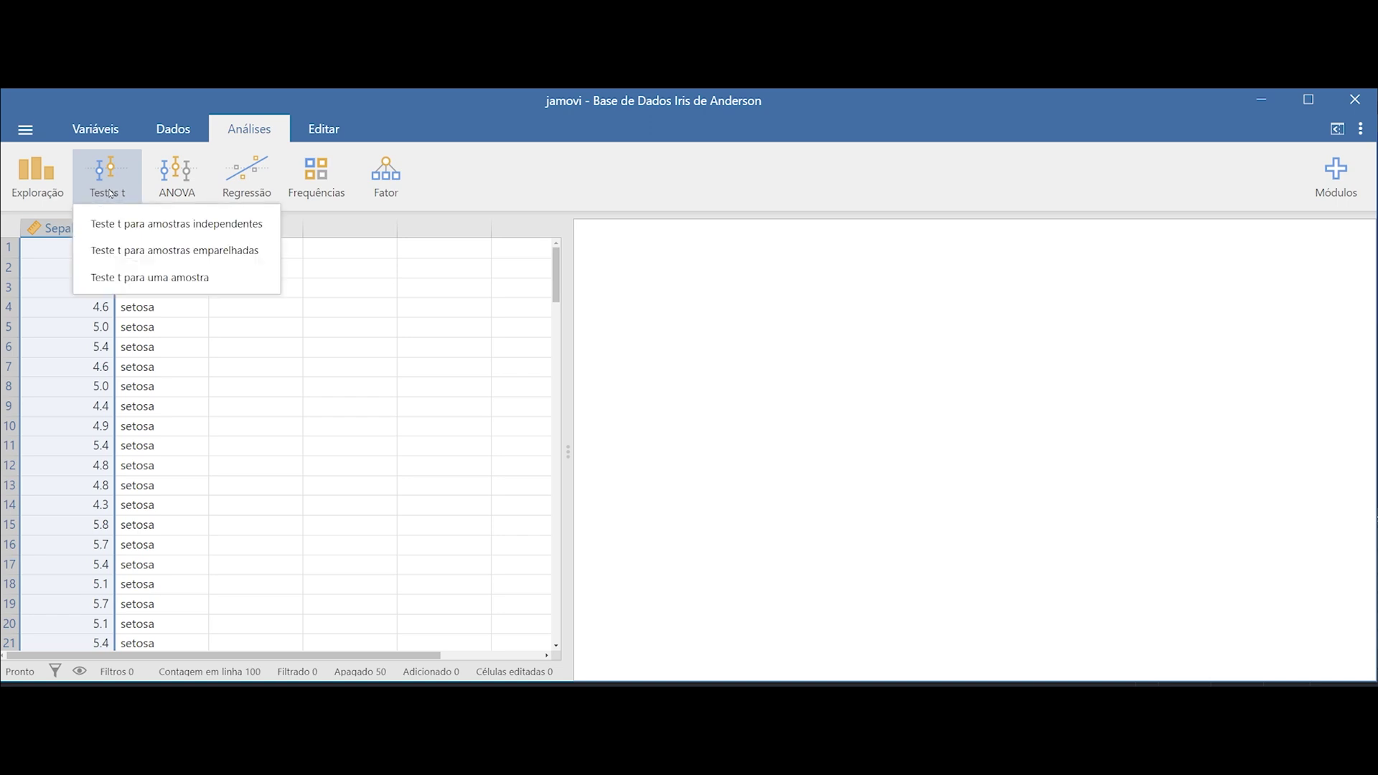
pyautogui.click(217, 228)
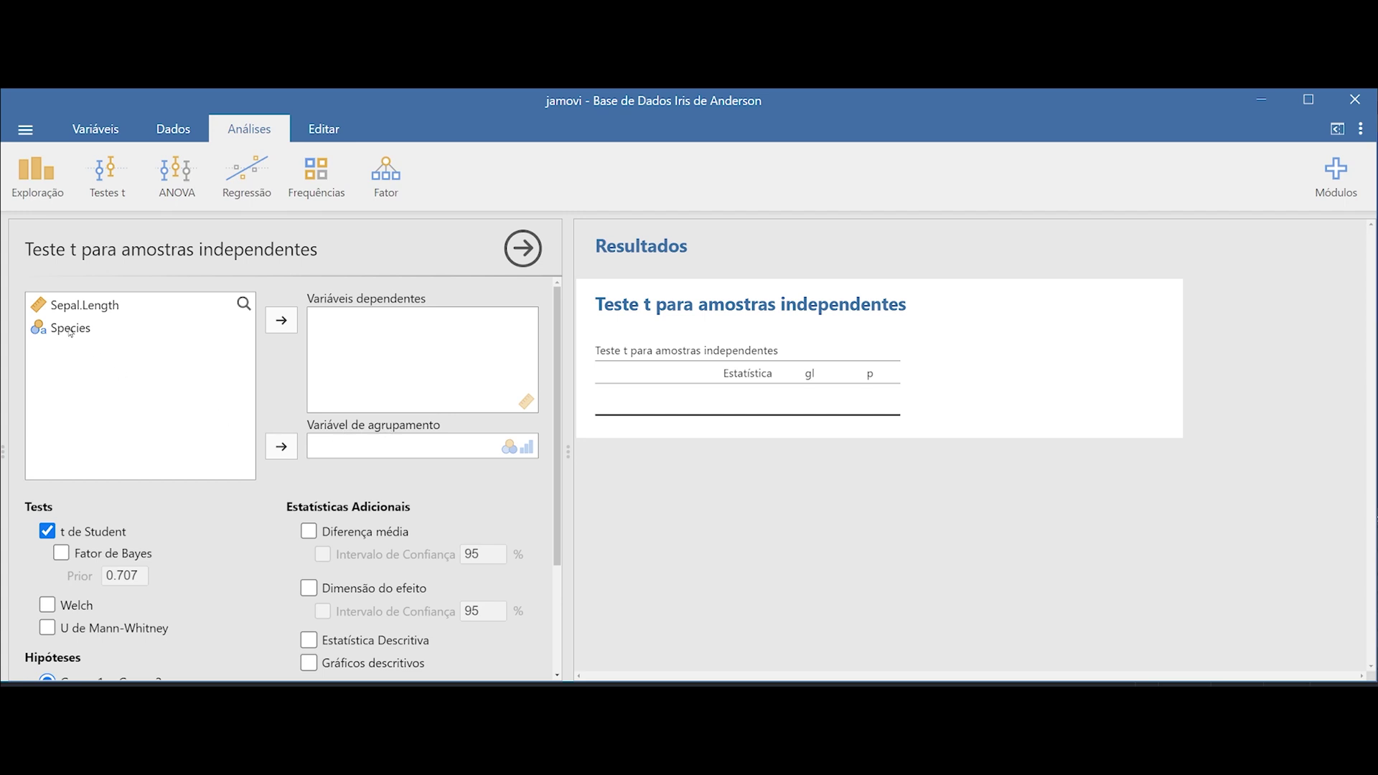
pyautogui.moveTo(69, 331); pyautogui.dragTo(357, 450)
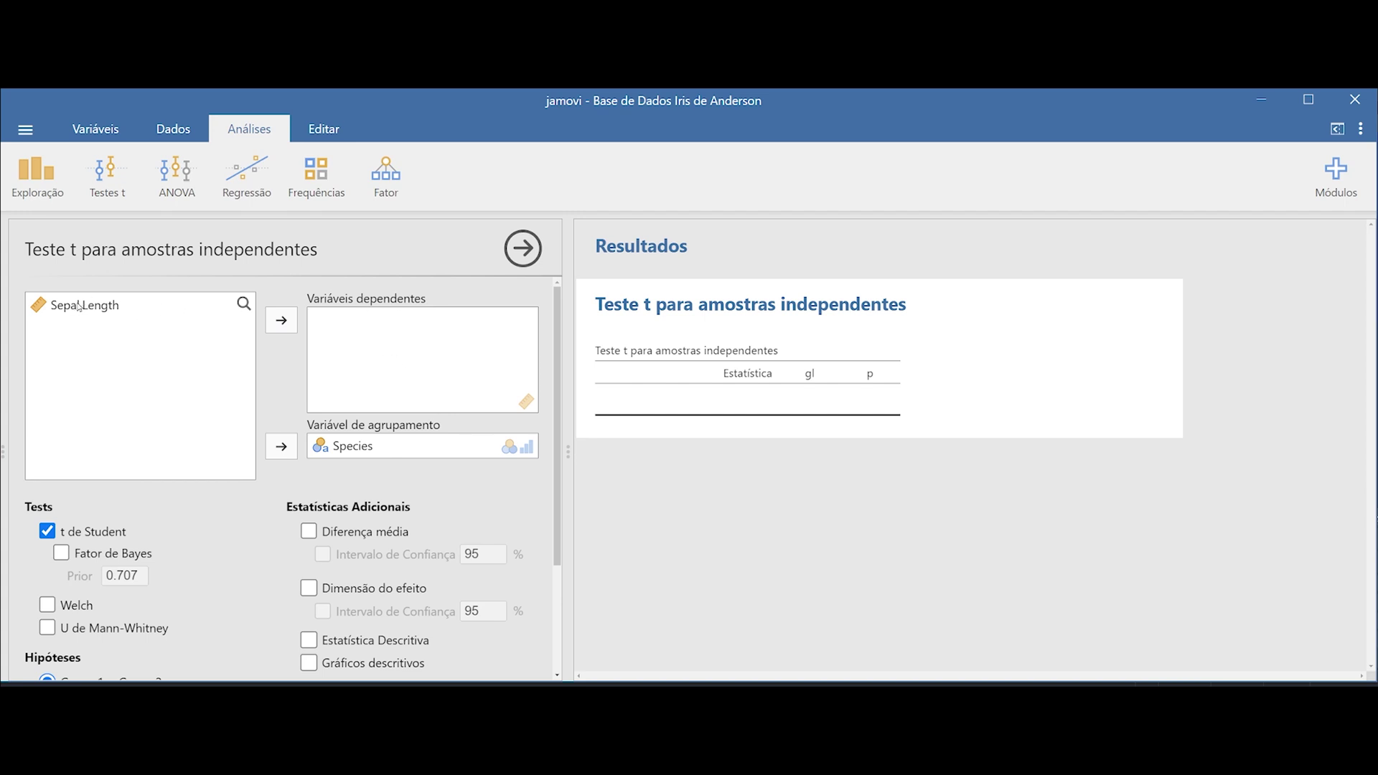
pyautogui.moveTo(74, 309); pyautogui.dragTo(419, 324)
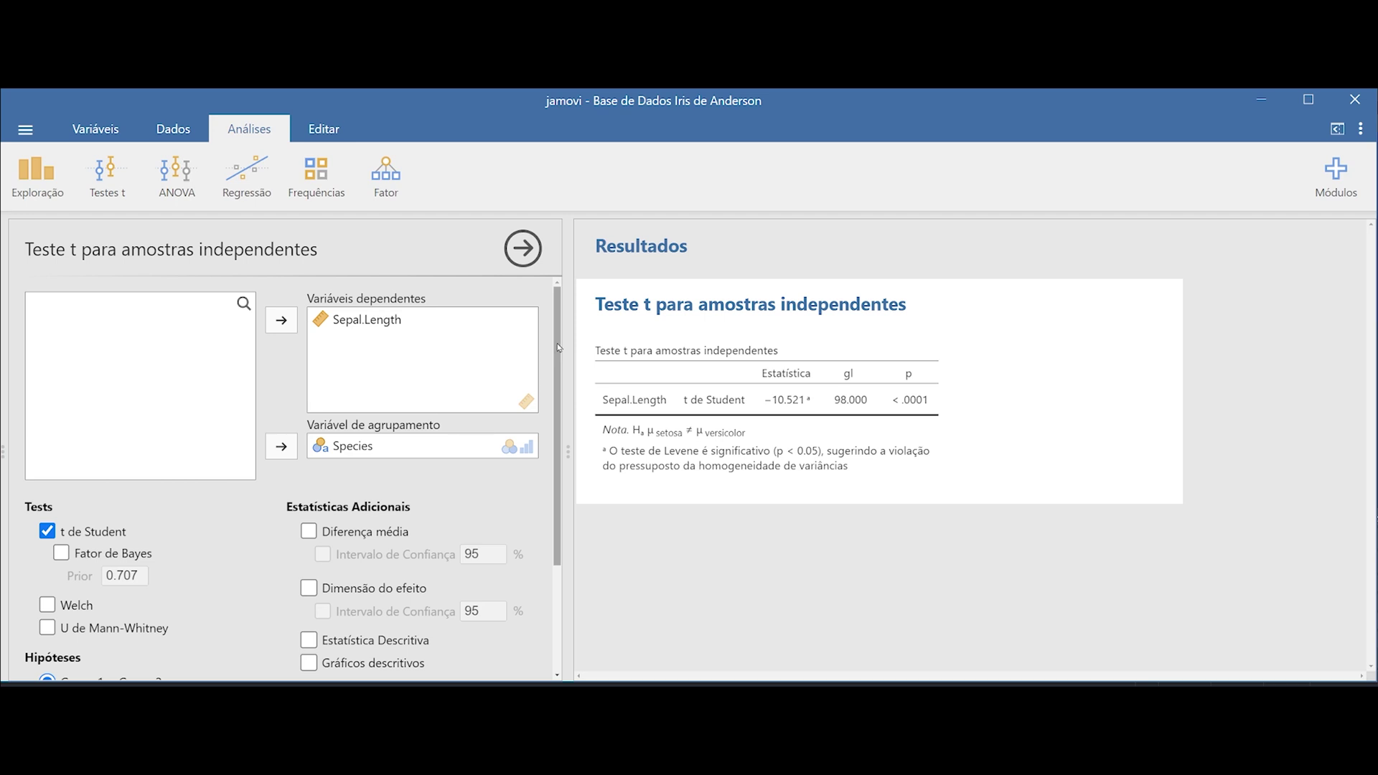
# Add the normality test and the homogeneity of variances test to the t-test's assumption checks
pyautogui.moveTo(559, 348); pyautogui.dragTo(562, 452)
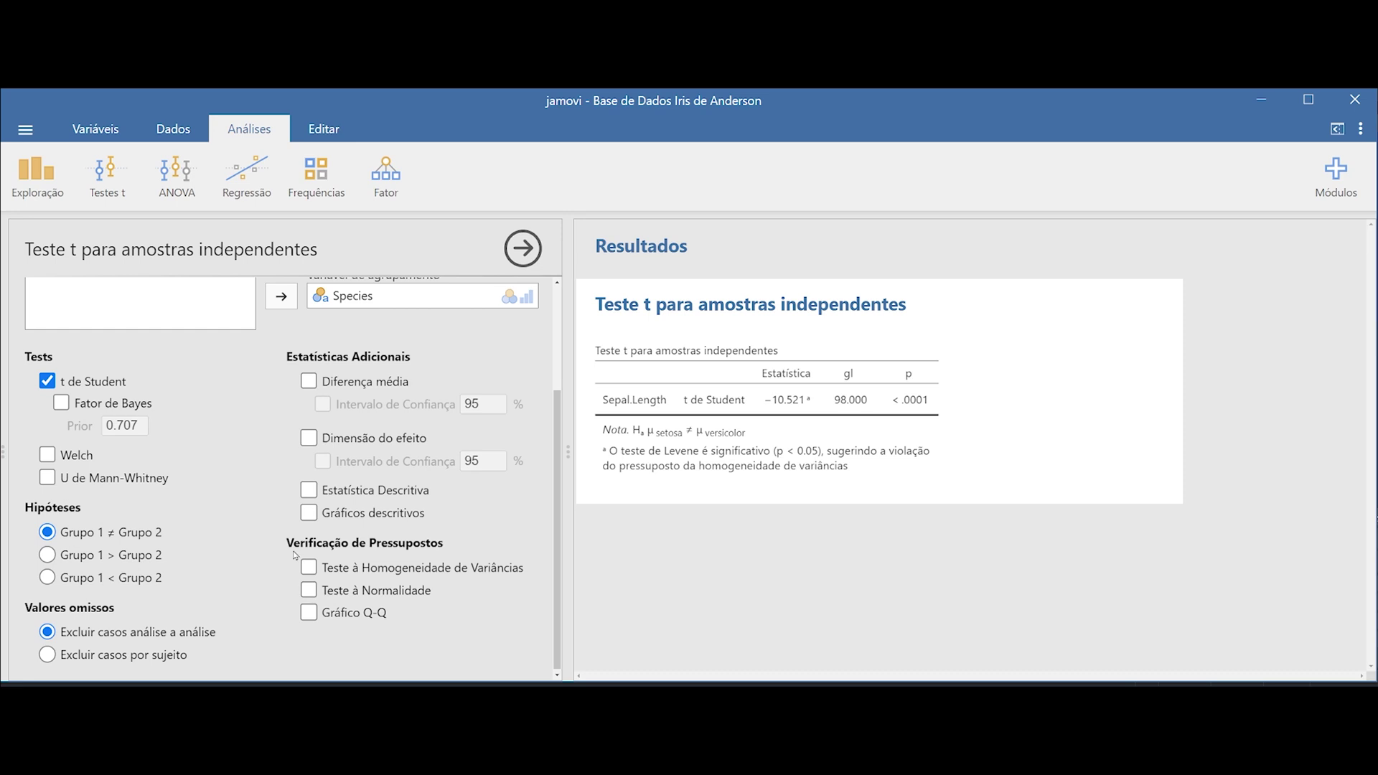
pyautogui.click(396, 588)
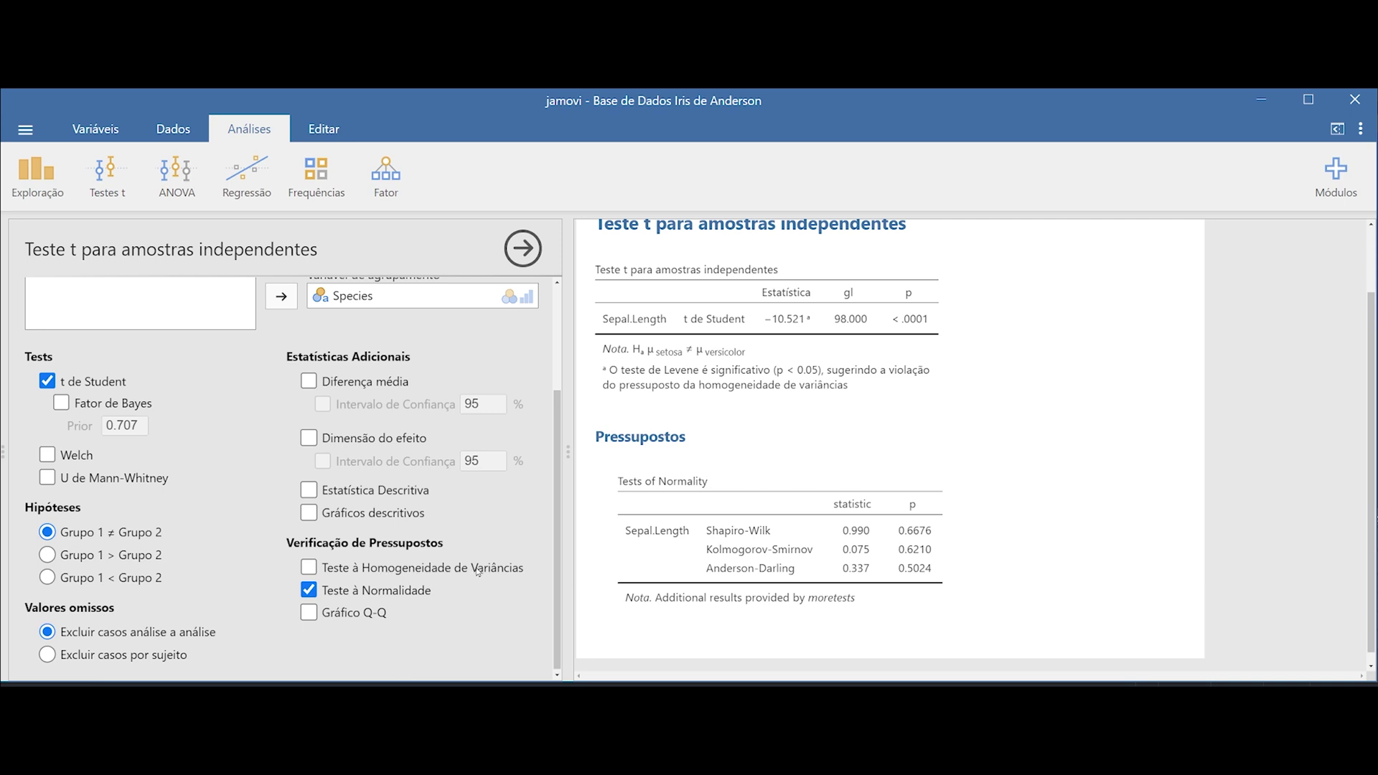
pyautogui.click(309, 567)
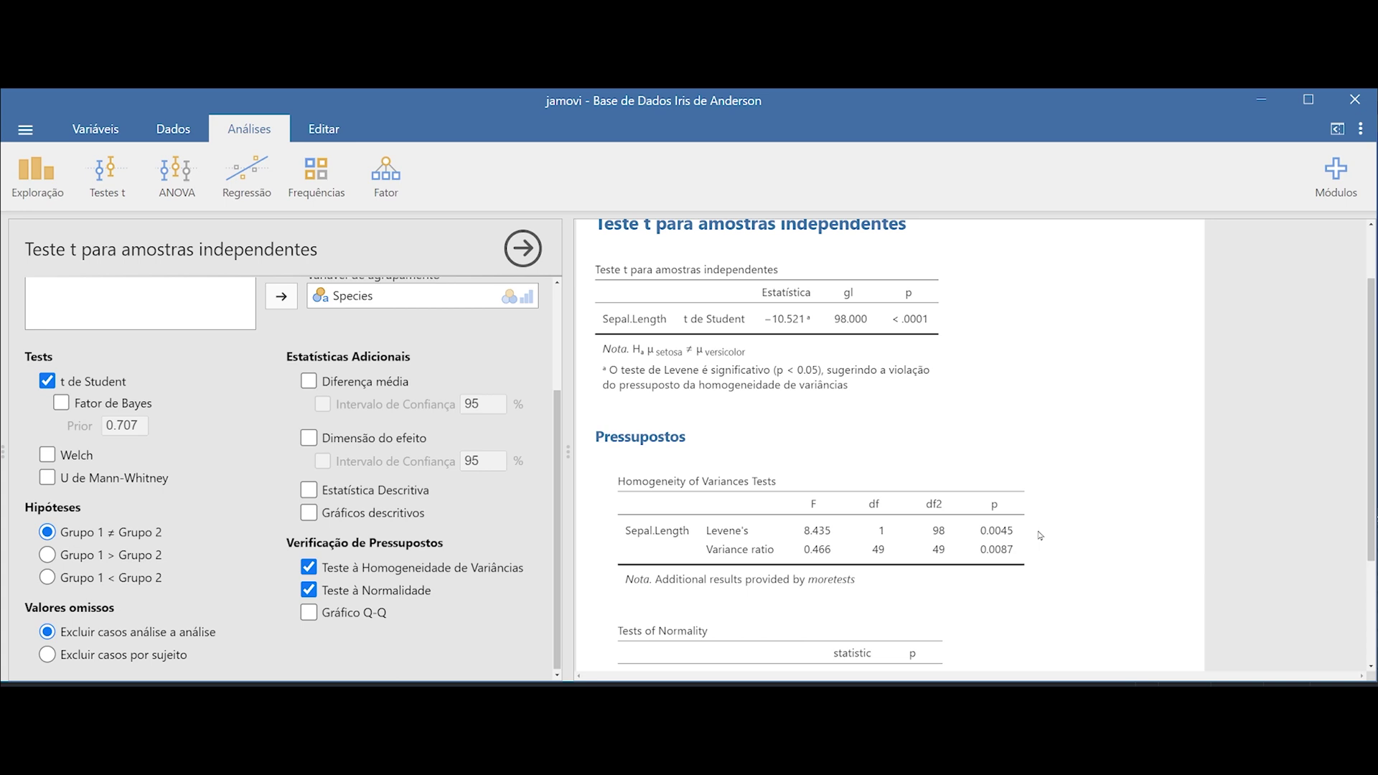
# Replace the Student's t-test with Welch's test and add the effect size to the results
pyautogui.click(48, 382)
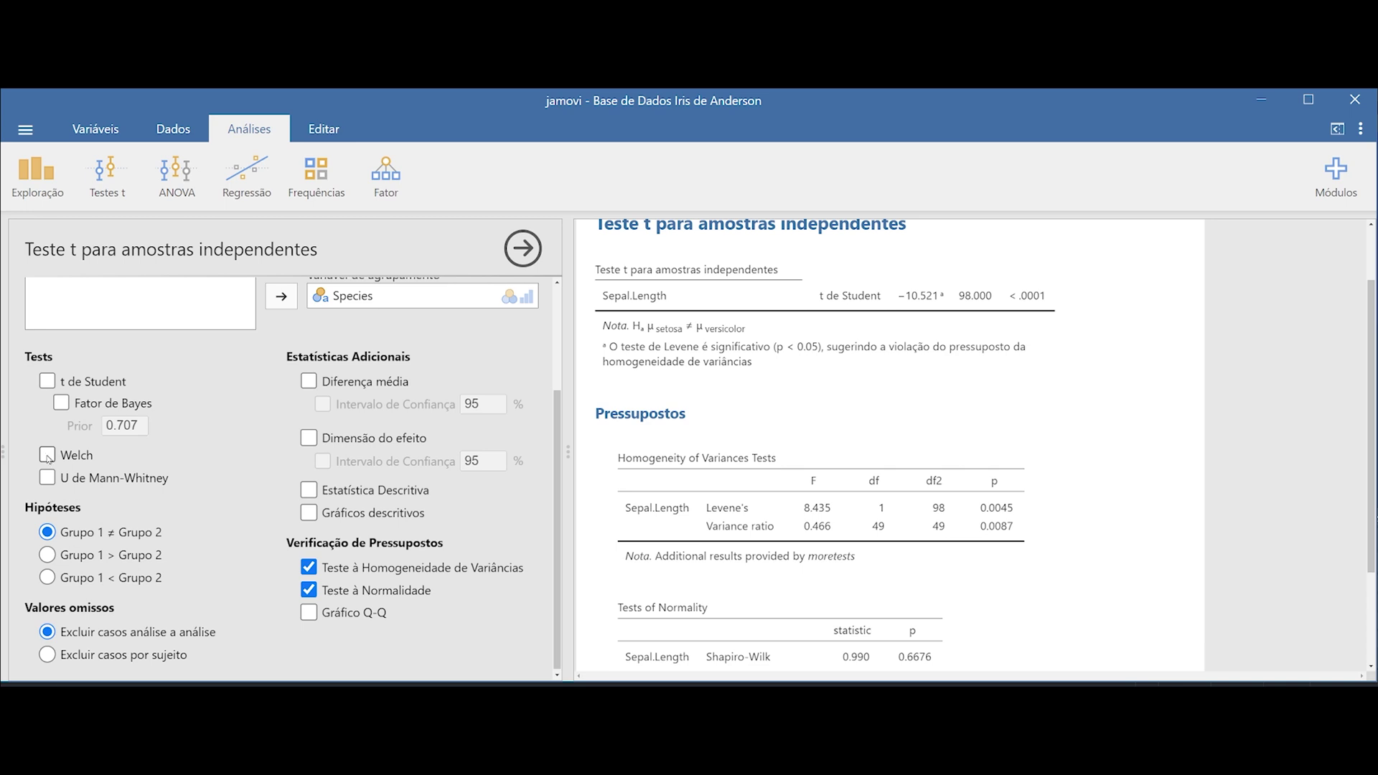
pyautogui.click(47, 455)
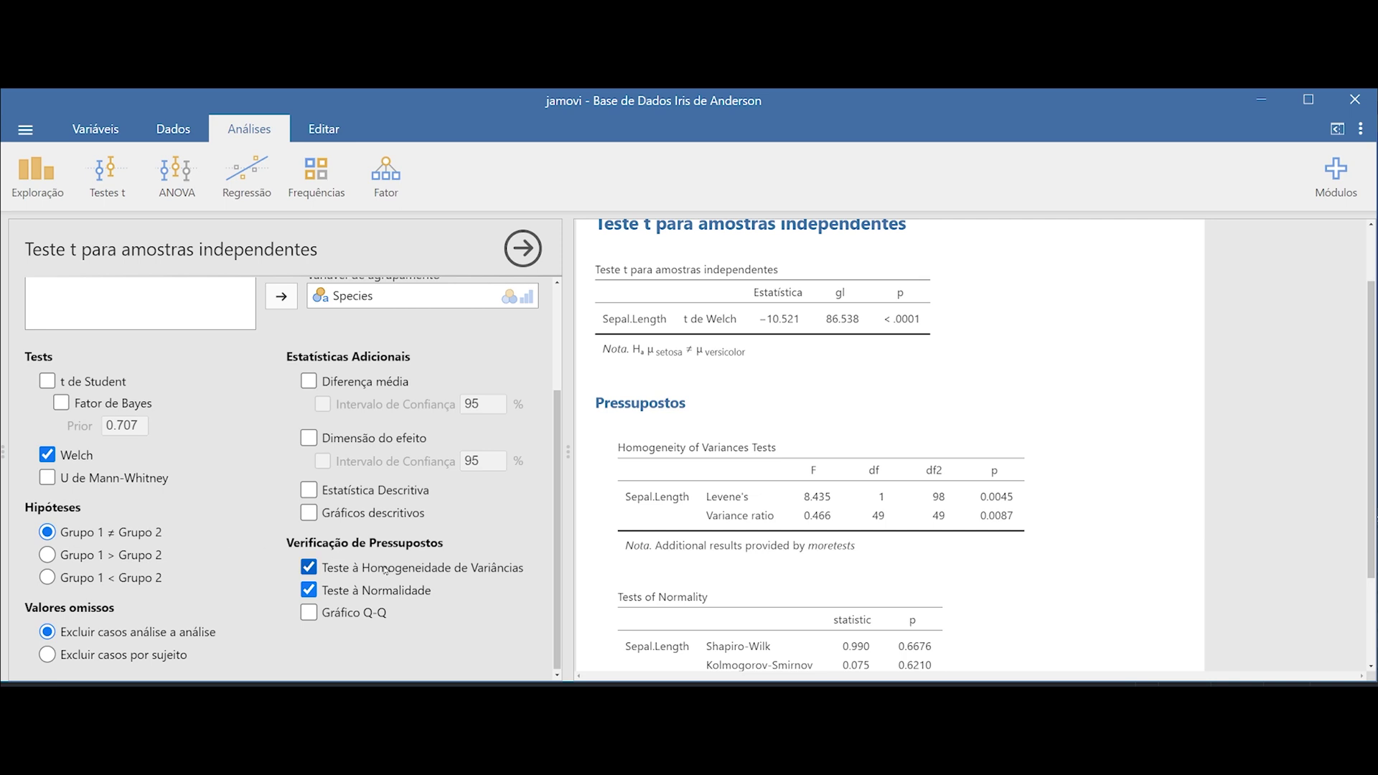
pyautogui.click(309, 440)
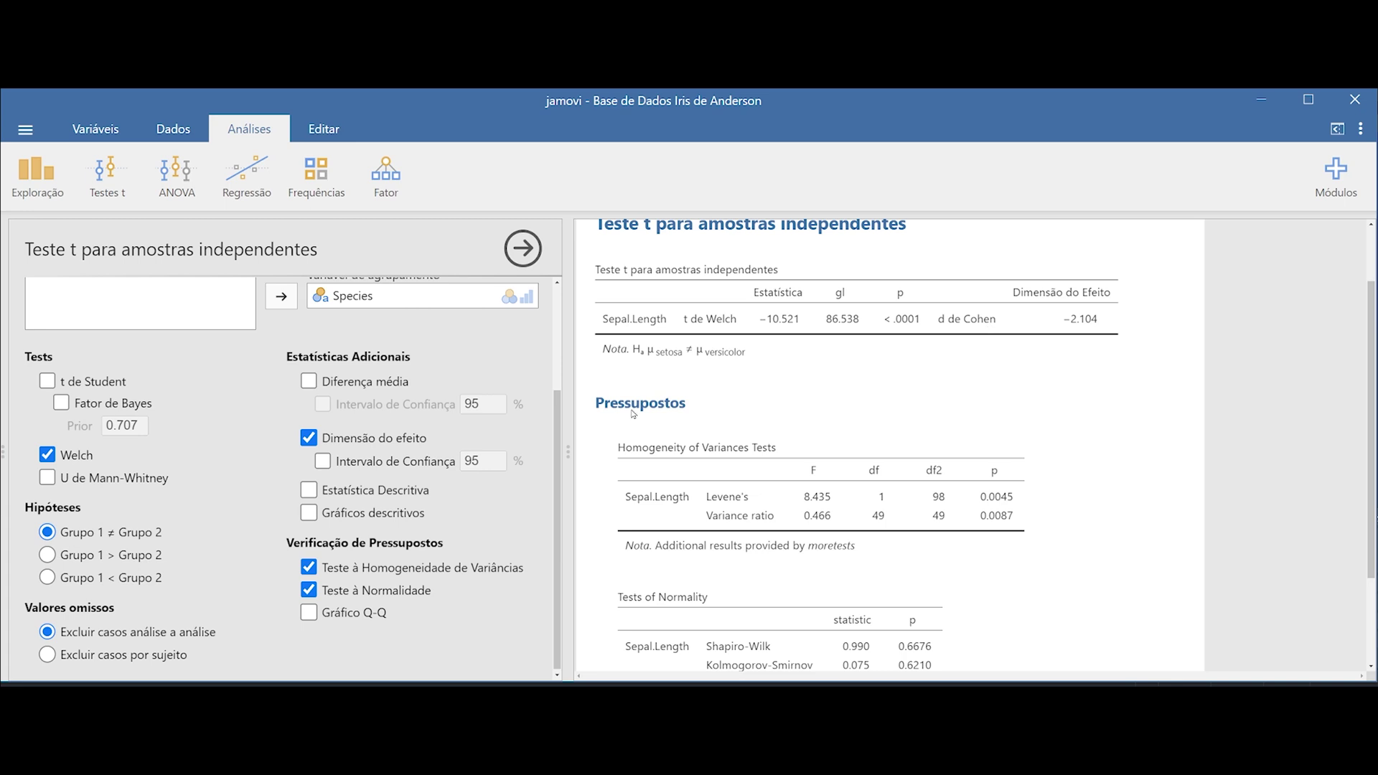
# Add the group descriptive statistics and the descriptive plots for Sepal.Length to the t-test results
pyautogui.click(311, 494)
pyautogui.scroll(-1, 958, 430)
pyautogui.scroll(-3, 958, 430)
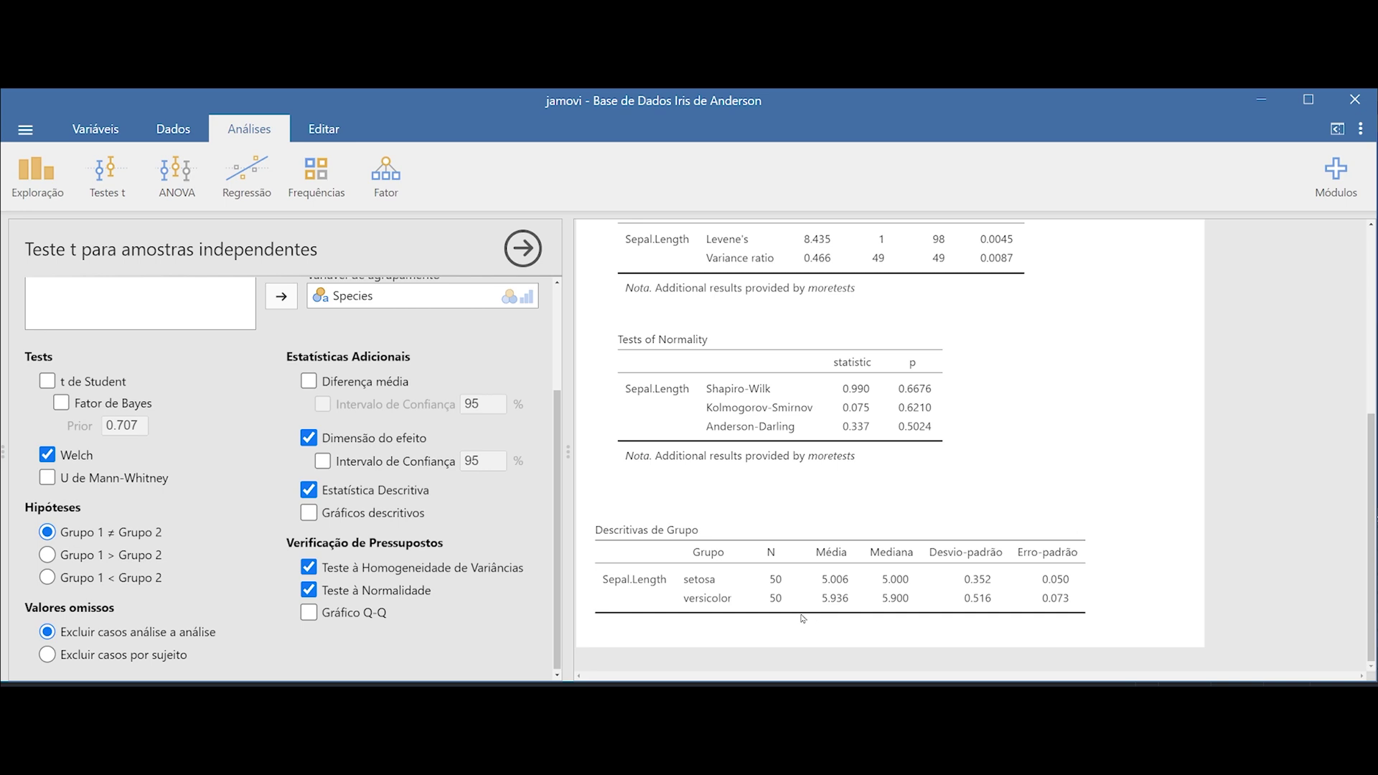
pyautogui.click(308, 513)
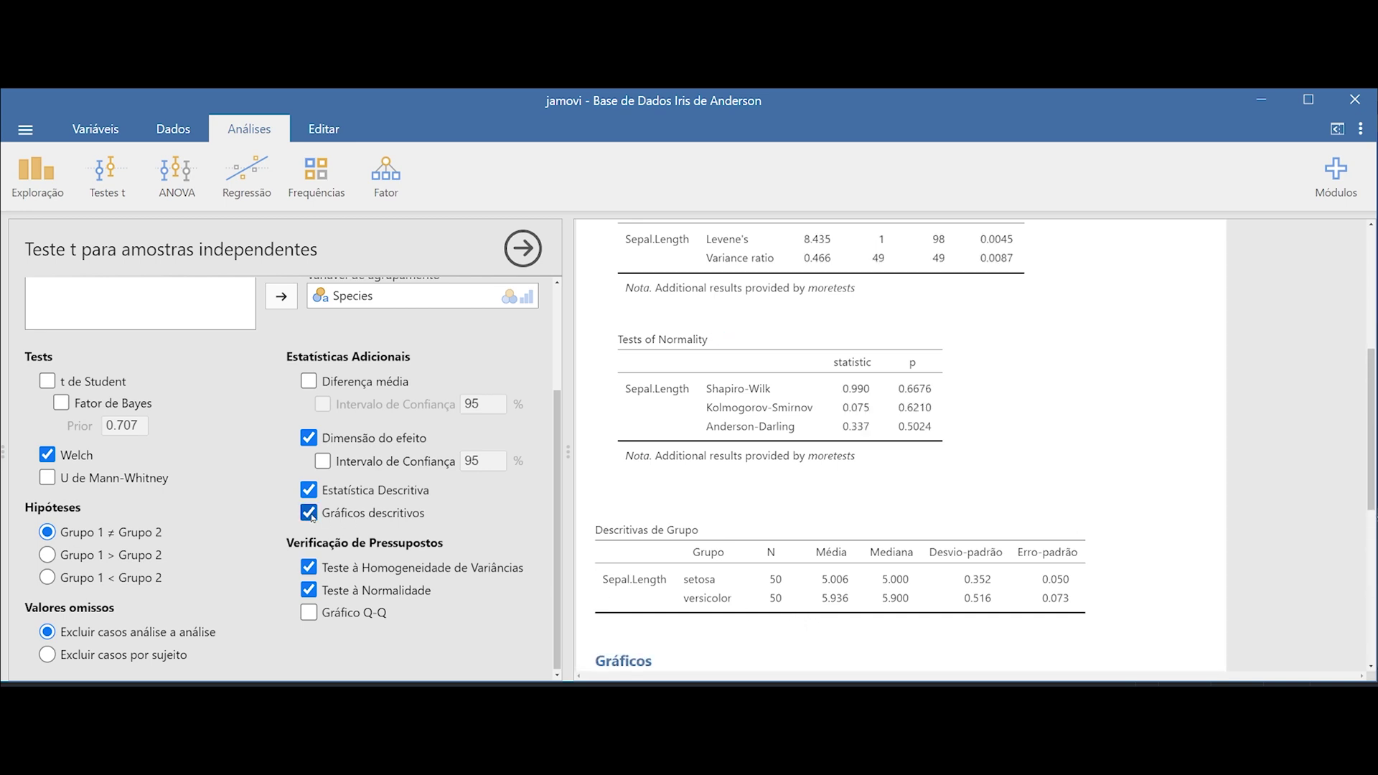
pyautogui.scroll(-5, 972, 464)
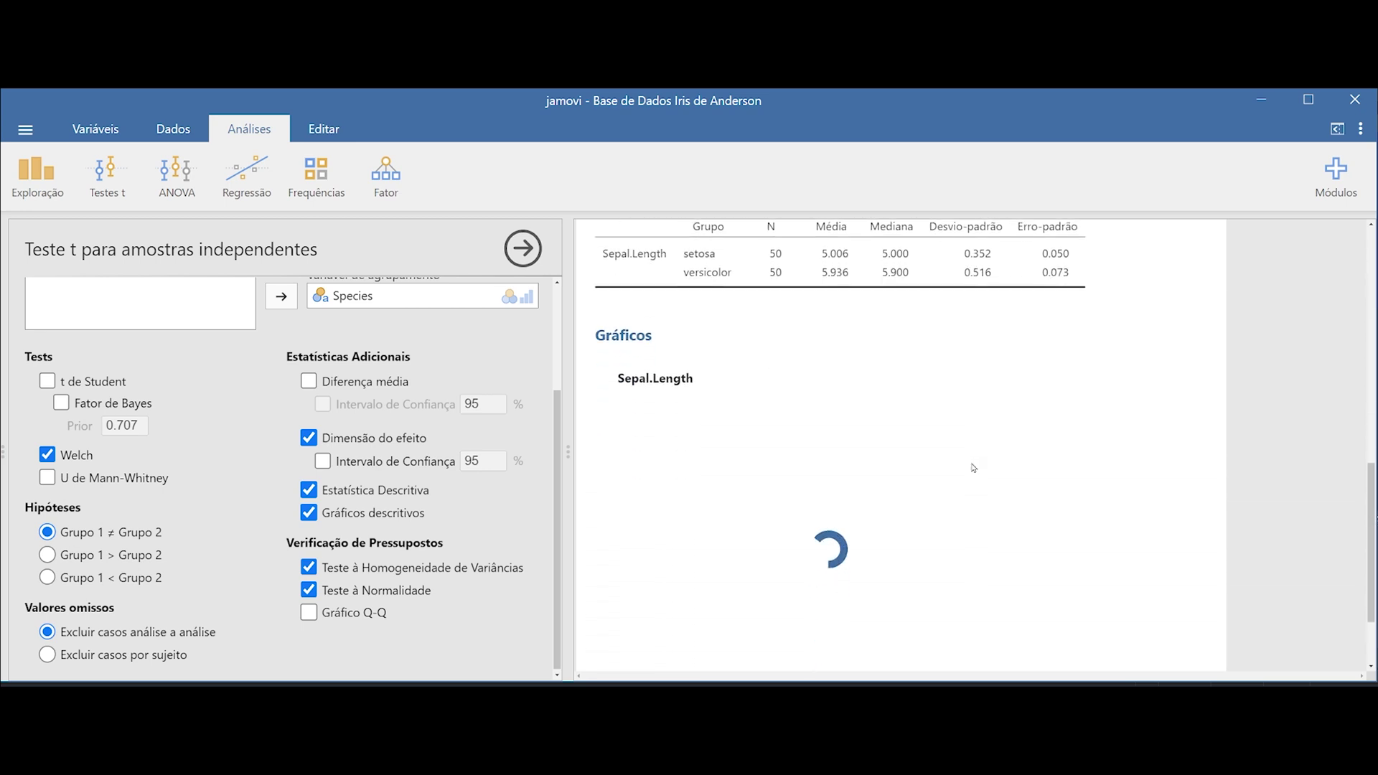
pyautogui.scroll(-1, 972, 469)
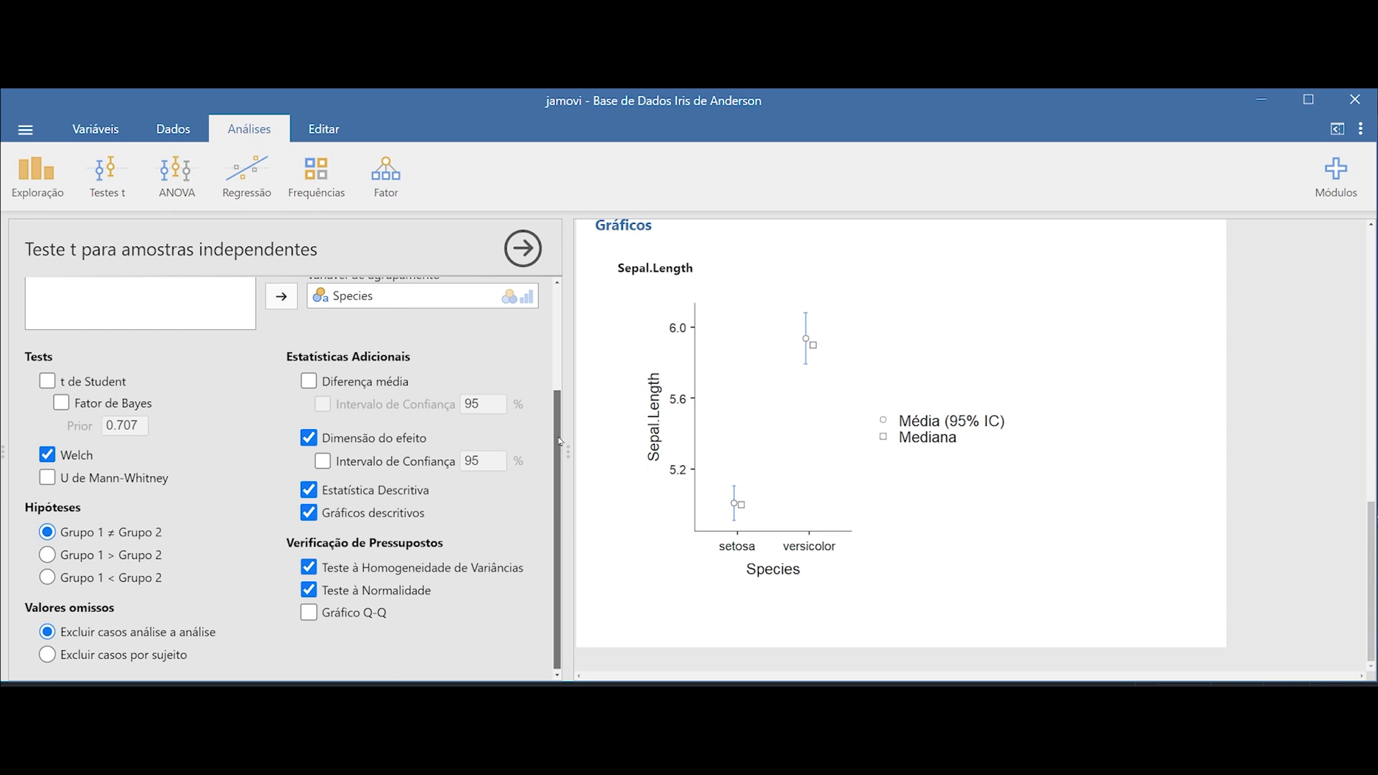
pyautogui.scroll(3, 559, 441)
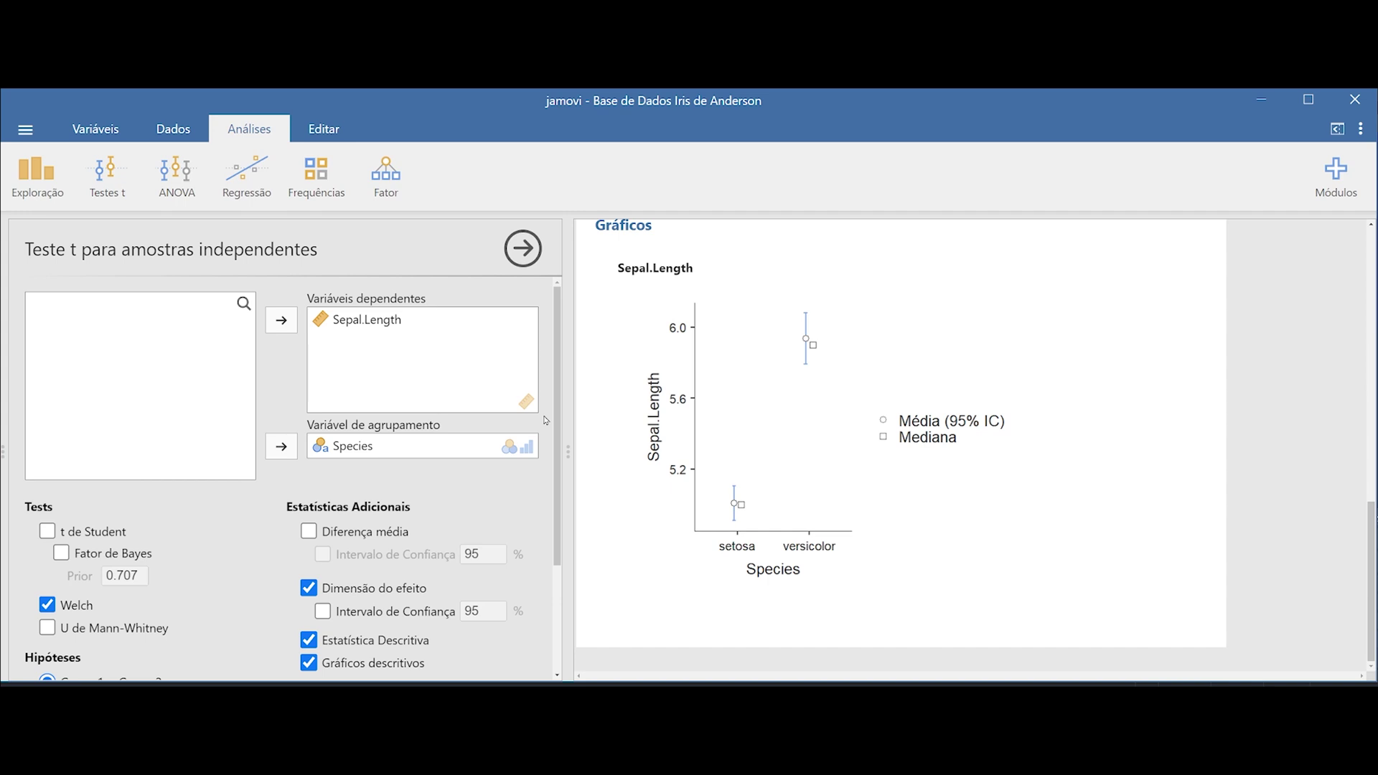
pyautogui.scroll(-1, 558, 415)
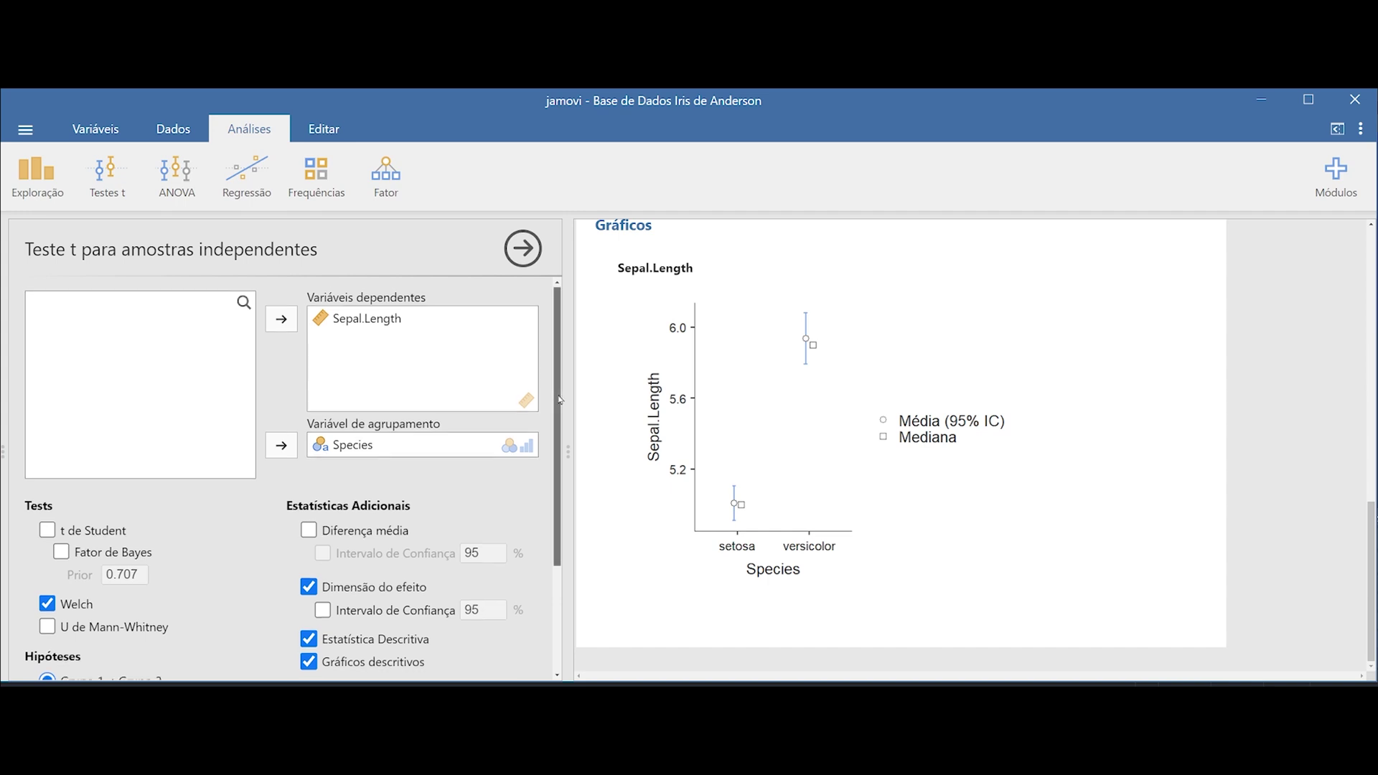
pyautogui.scroll(-2, 559, 415)
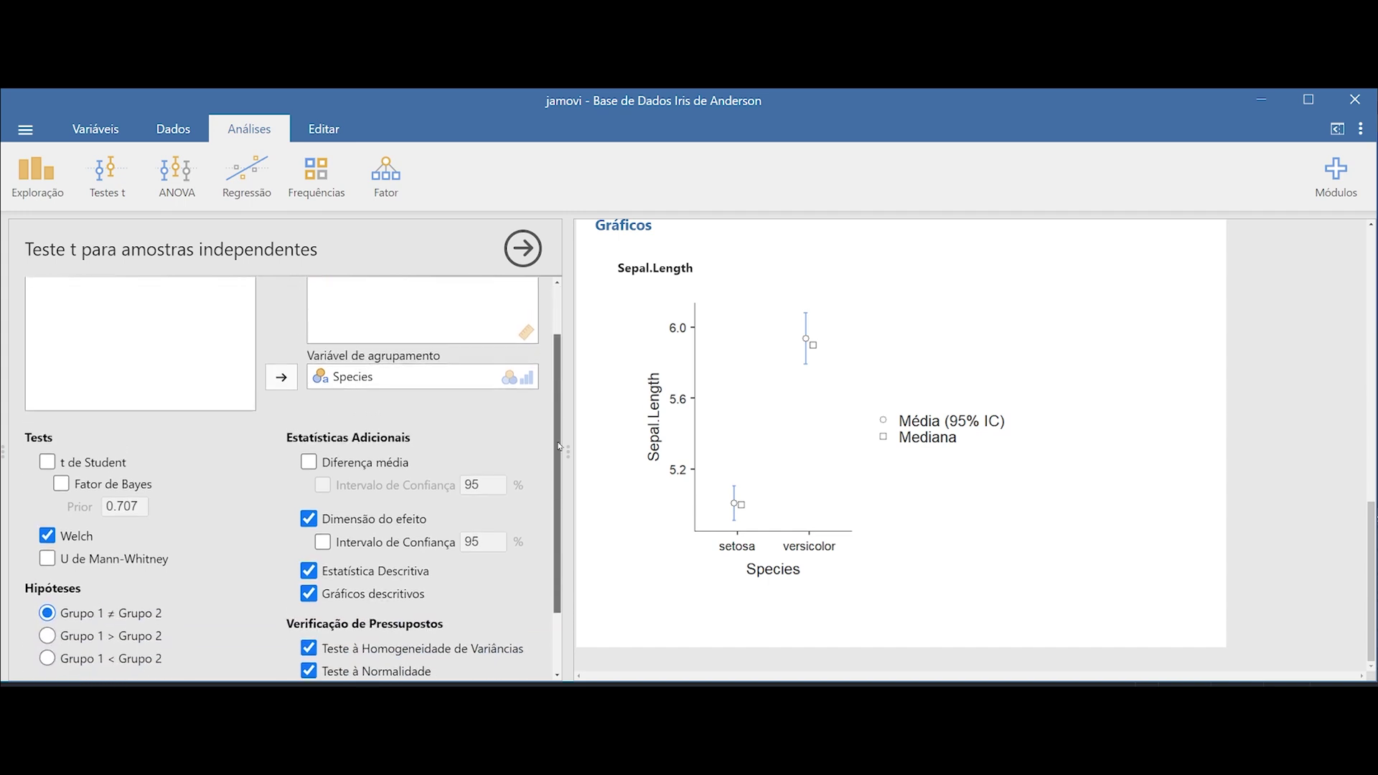
pyautogui.moveTo(1372, 520); pyautogui.dragTo(1373, 305)
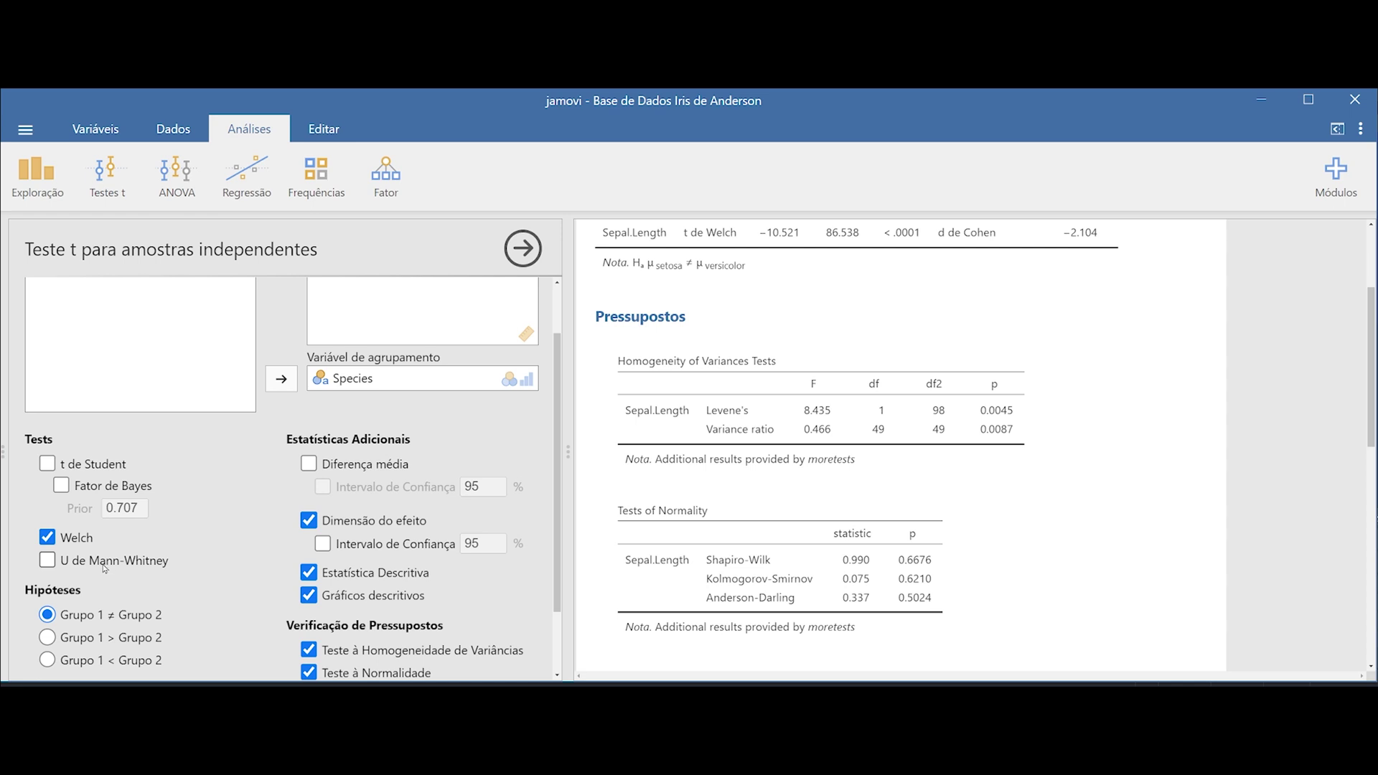
pyautogui.click(188, 136)
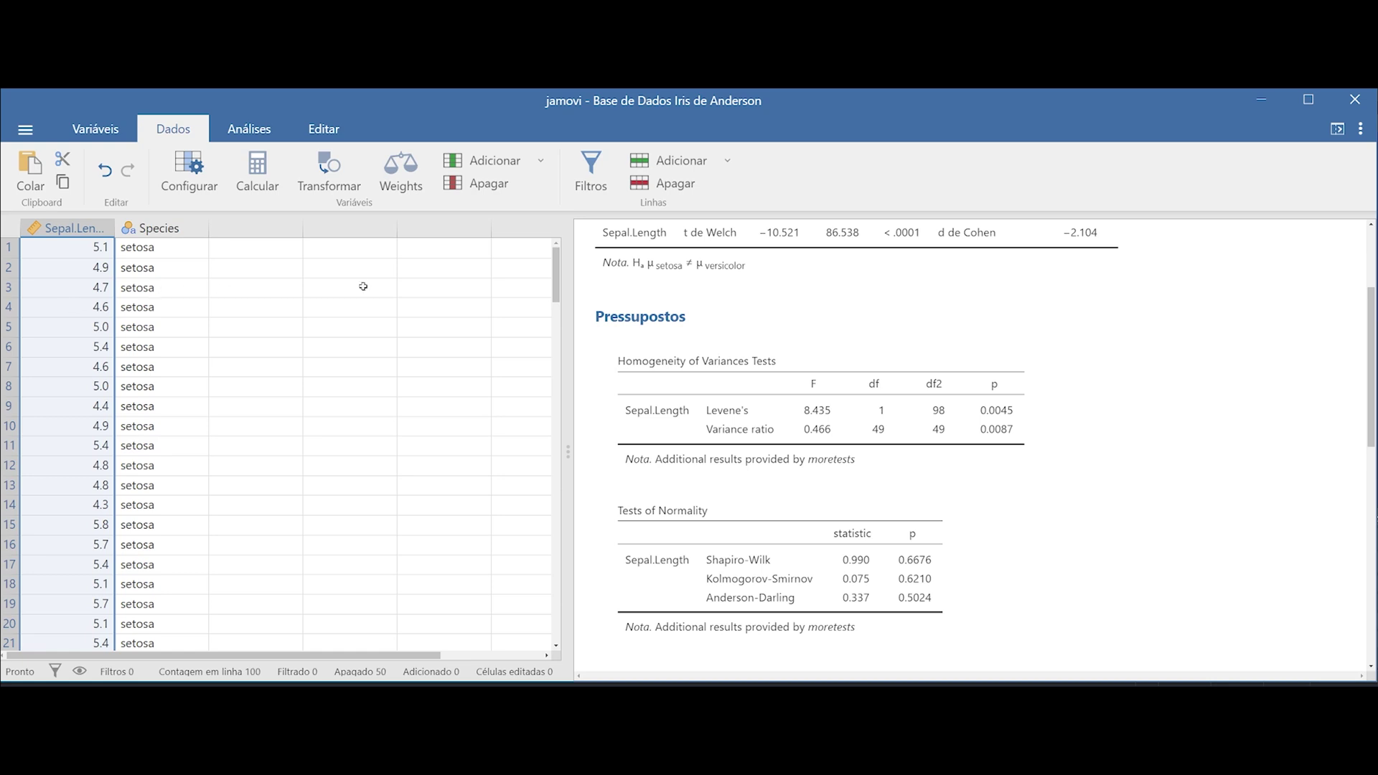
pyautogui.click(798, 537)
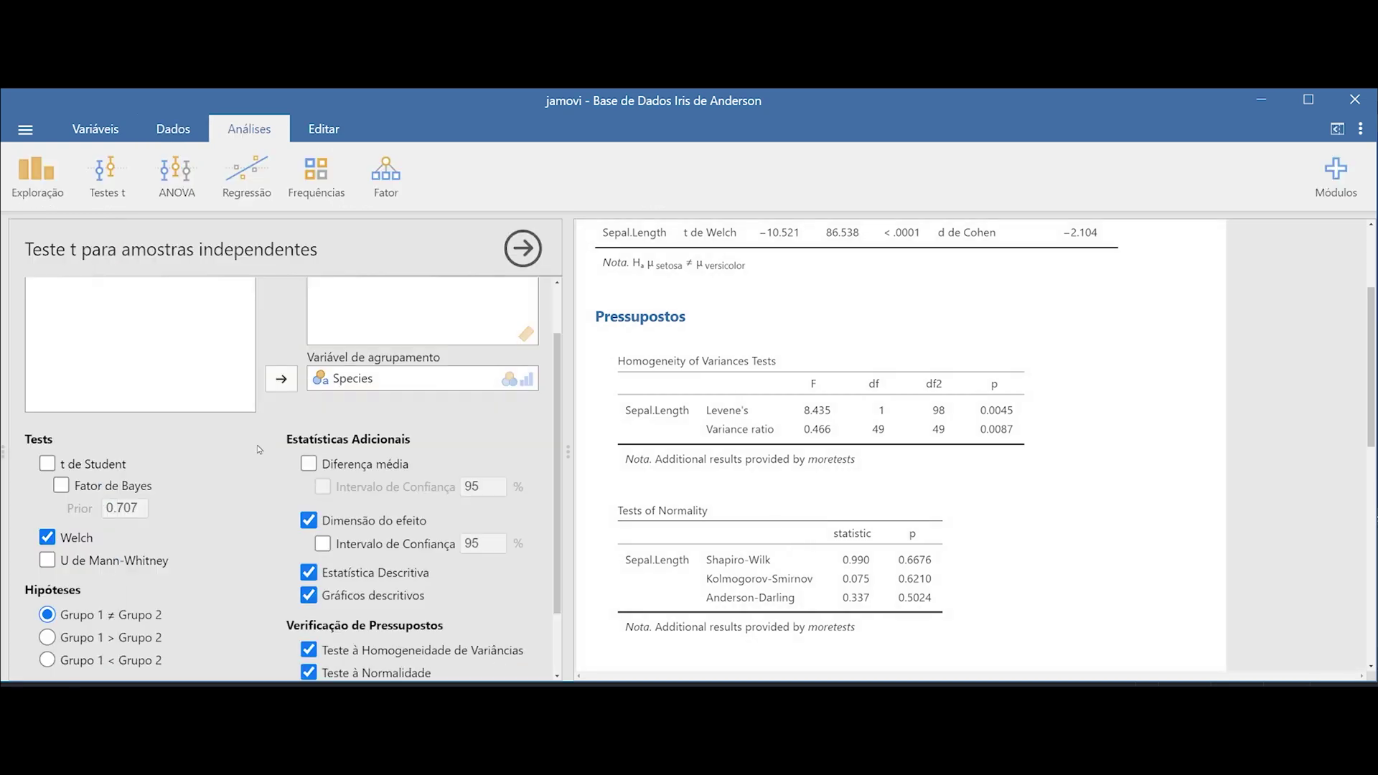
# Replace Welch's test with the Mann-Whitney U test in the independent samples analysis and view its result
pyautogui.scroll(-1, 47, 537)
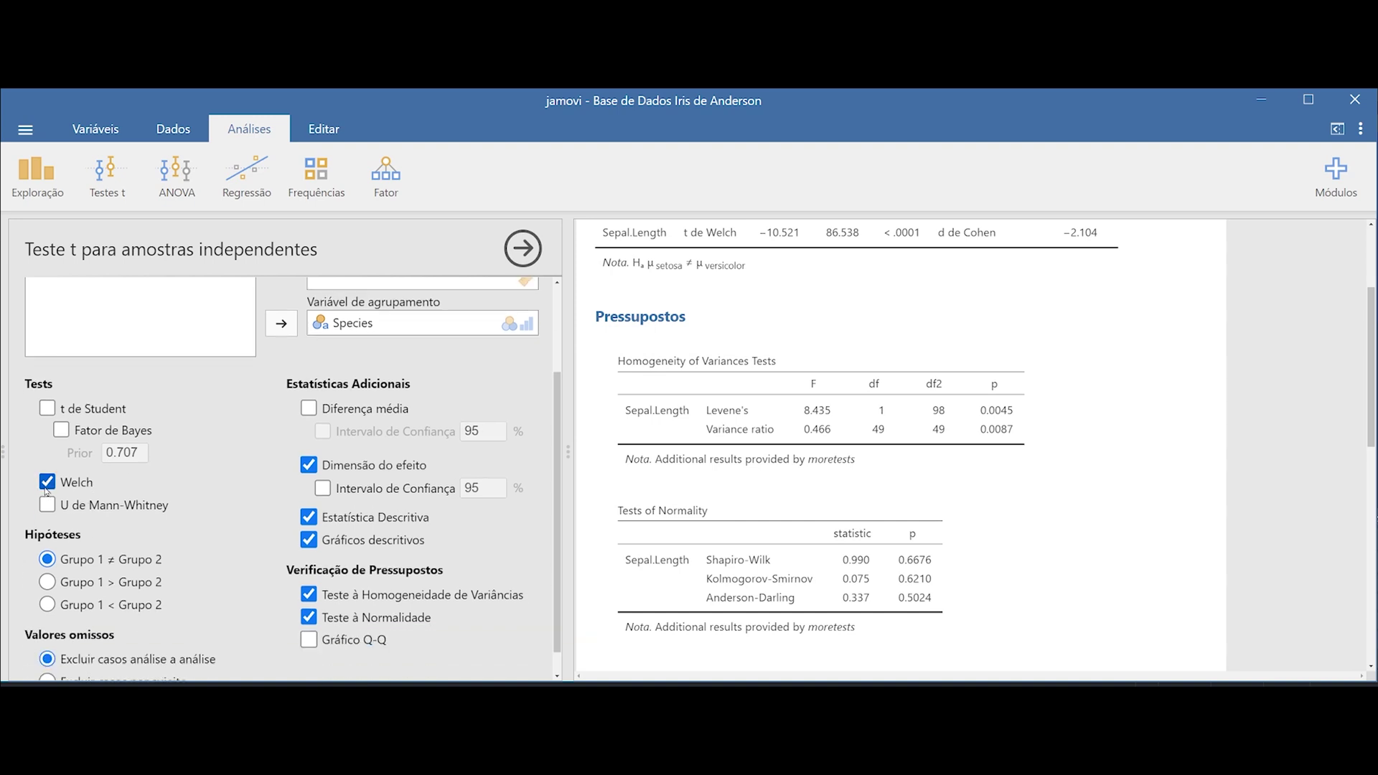
pyautogui.click(48, 488)
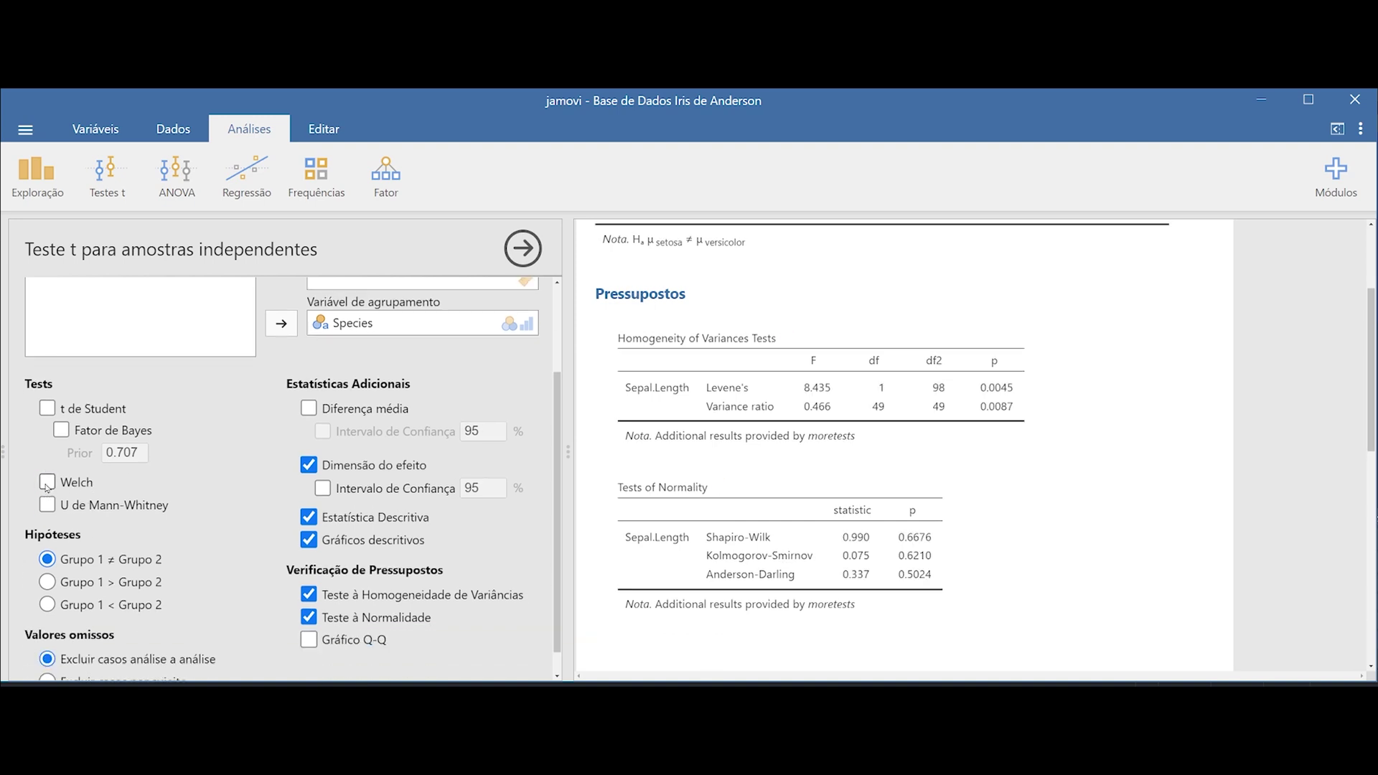
pyautogui.click(54, 504)
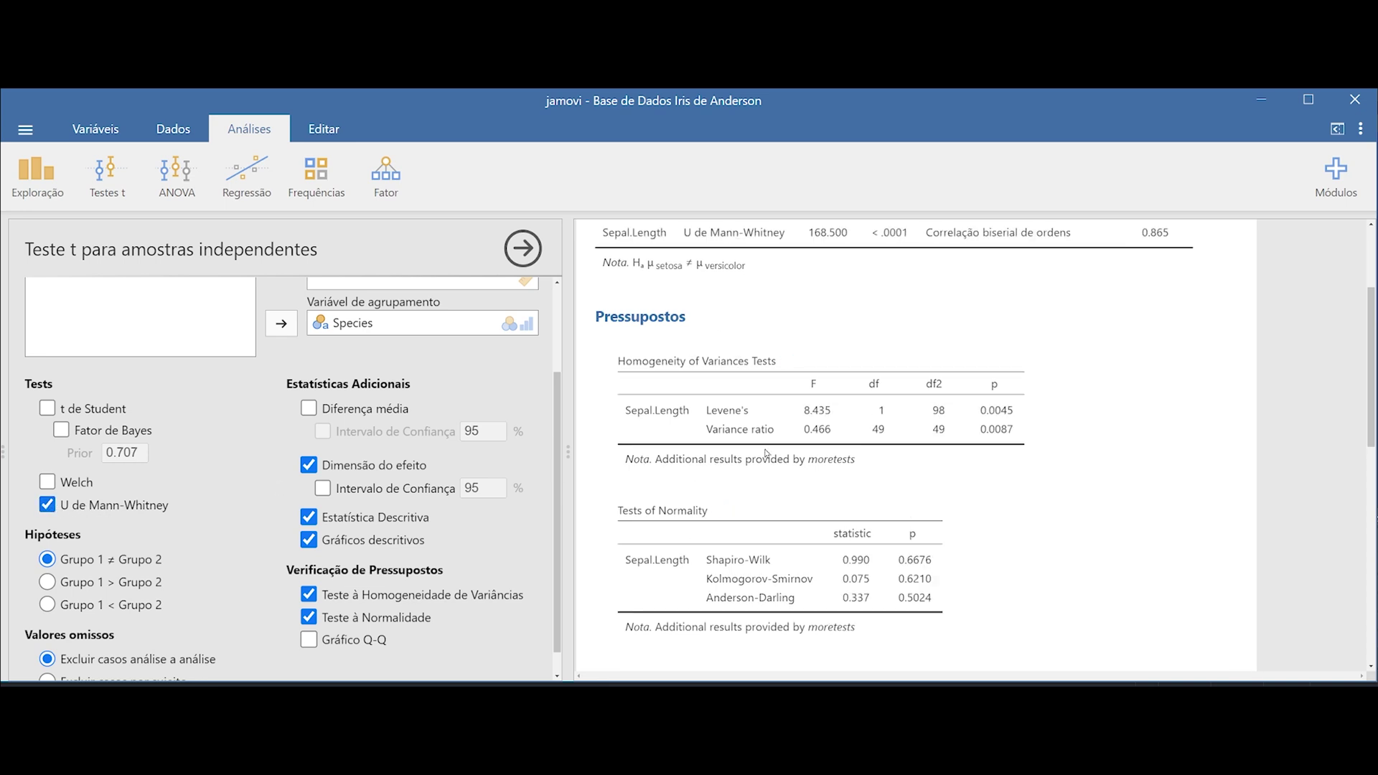
pyautogui.scroll(2, 1180, 256)
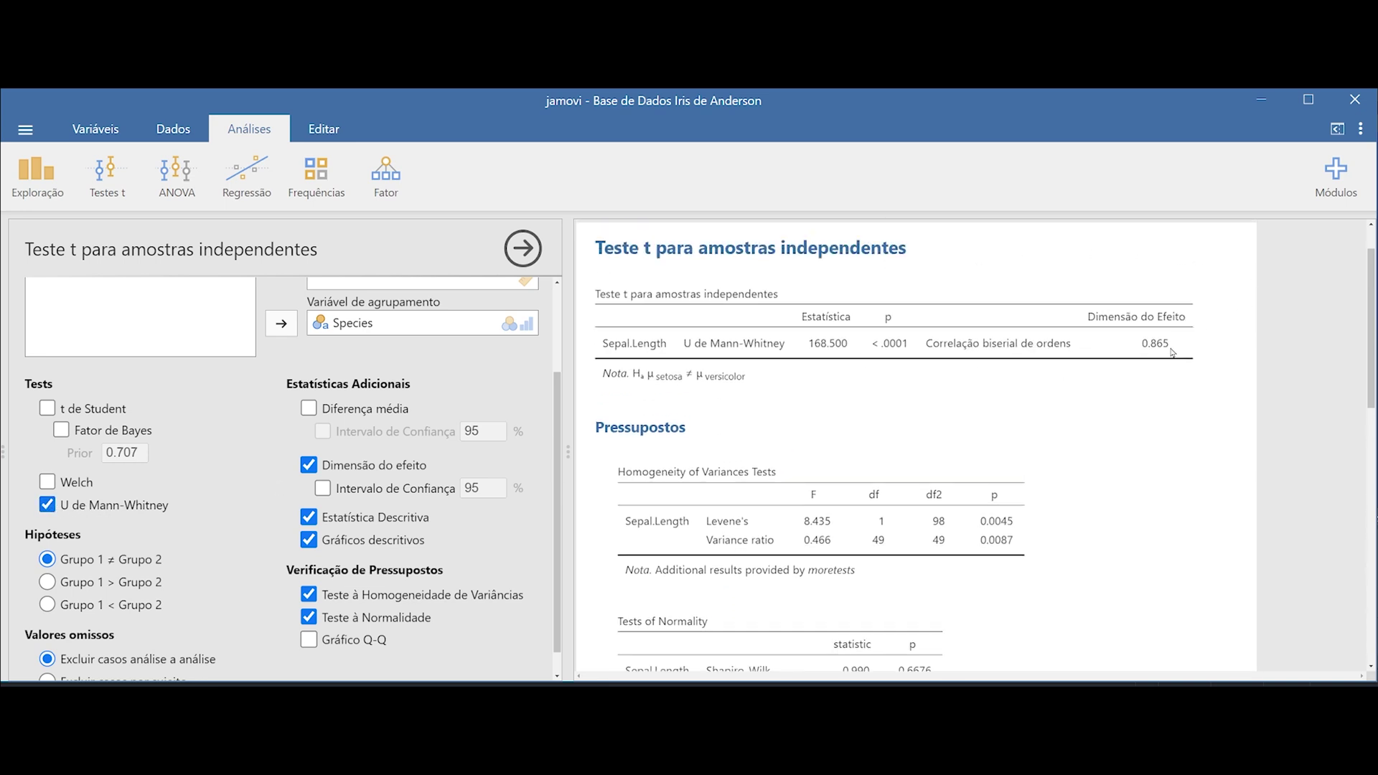